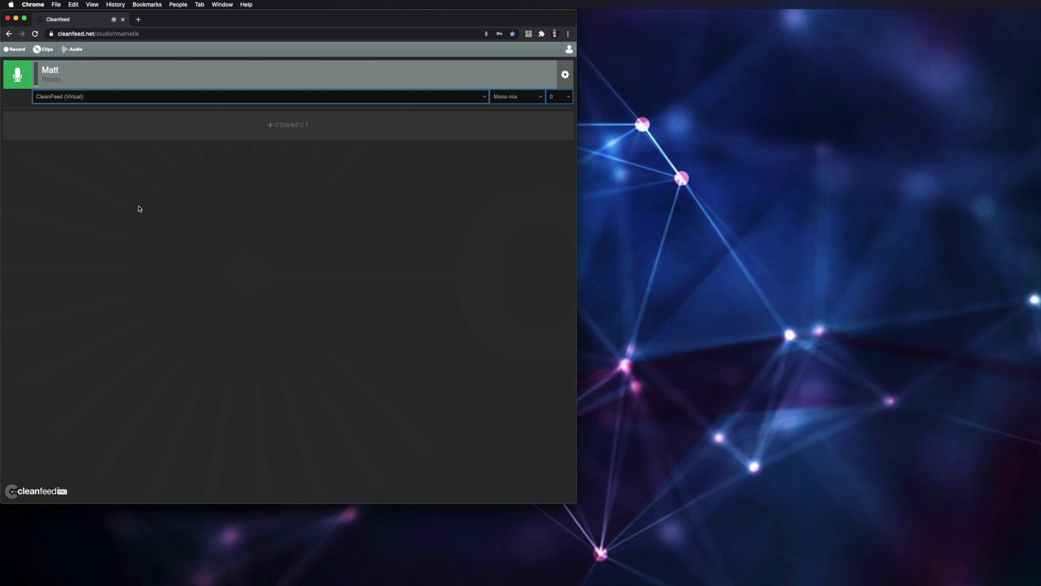
{"action": "left_click", "coordinate": [79, 49]}
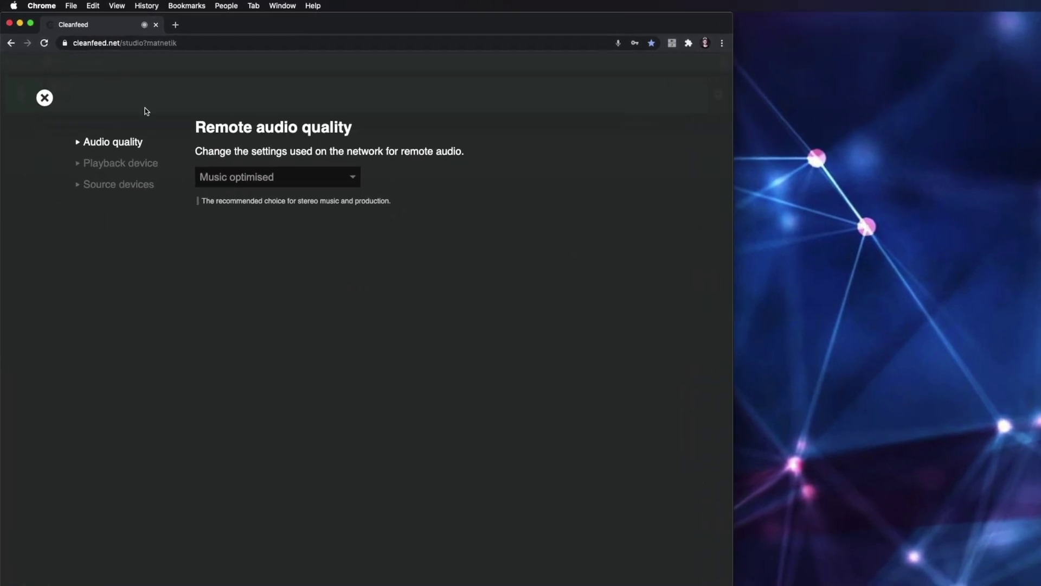
{"action": "left_click", "coordinate": [345, 184]}
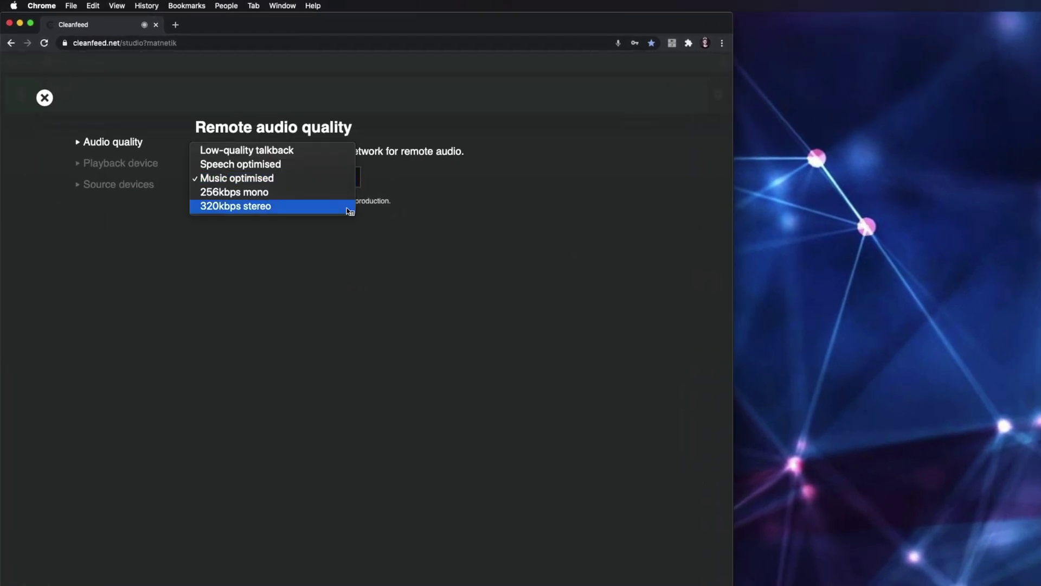
{"action": "left_click", "coordinate": [350, 180]}
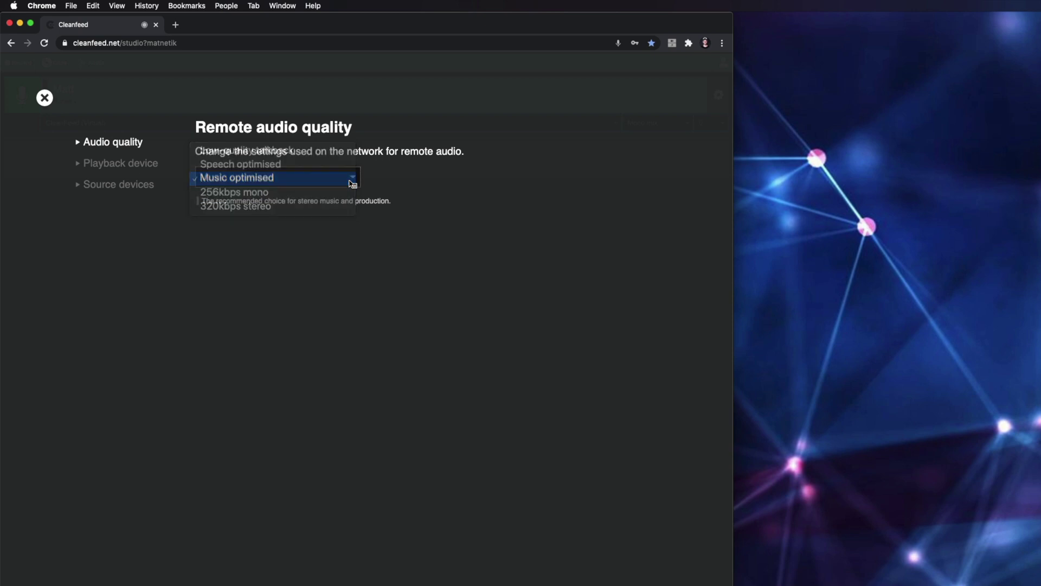
{"action": "left_click", "coordinate": [132, 165]}
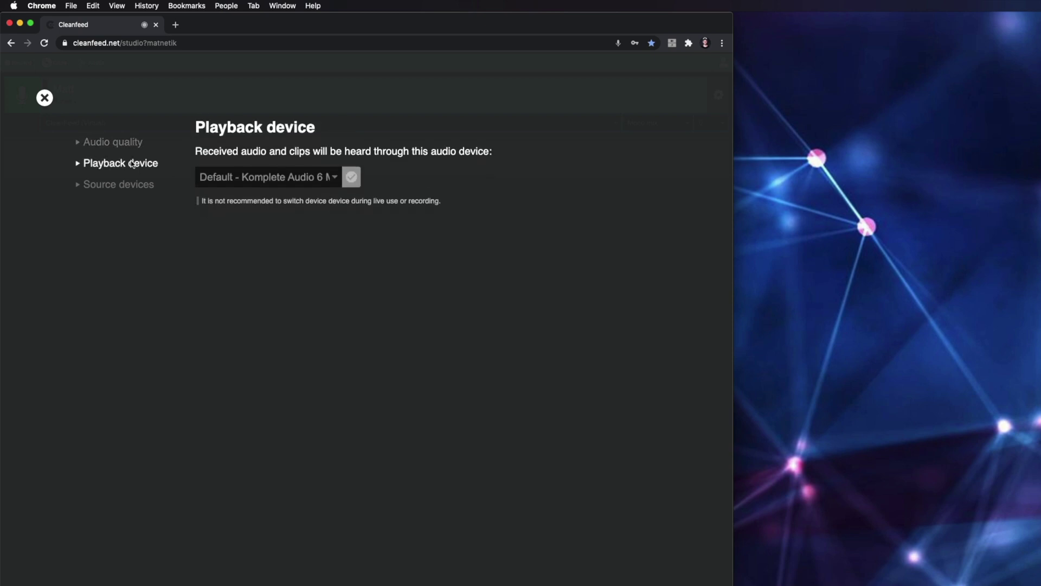
{"action": "left_click", "coordinate": [334, 179]}
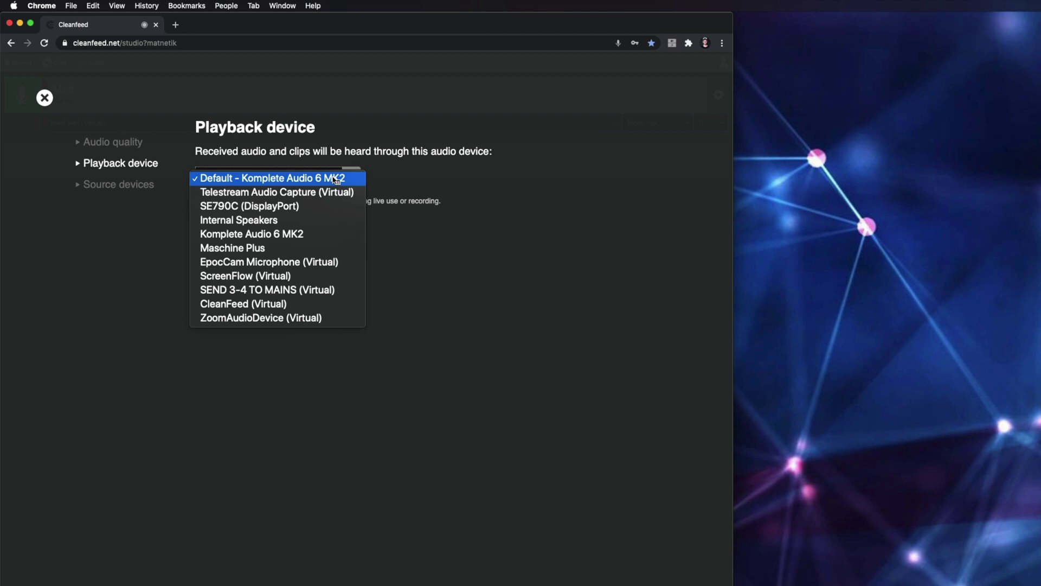
{"action": "left_click", "coordinate": [334, 178]}
{"action": "left_click", "coordinate": [135, 187]}
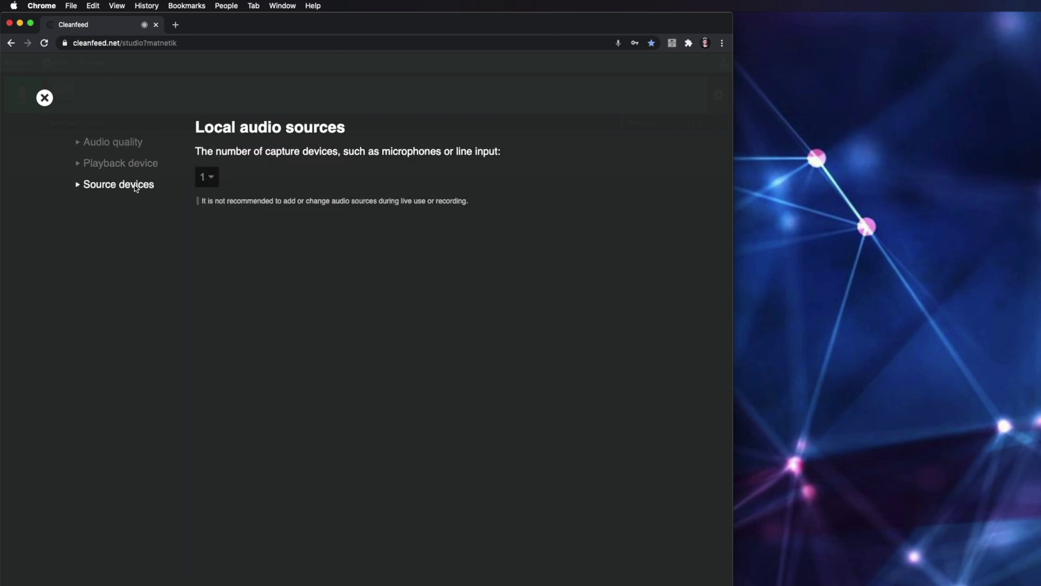
{"action": "left_click", "coordinate": [128, 143]}
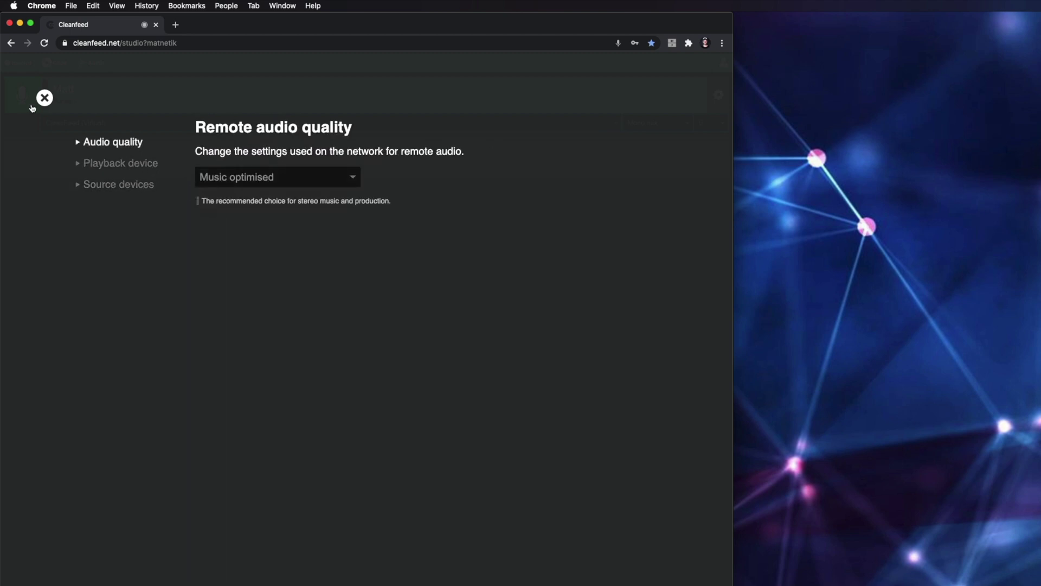
{"action": "left_click", "coordinate": [44, 98]}
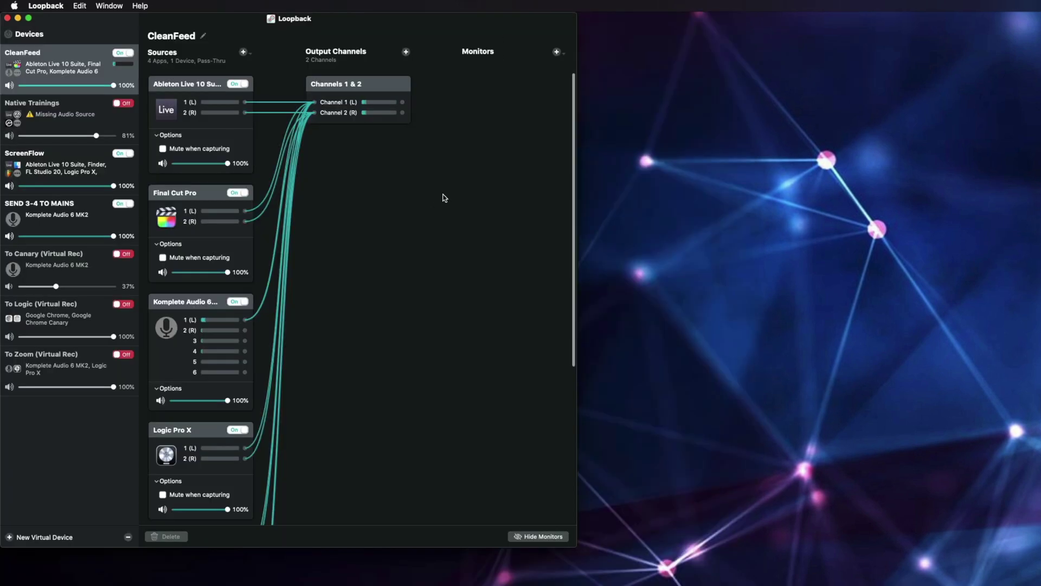
Review the CleanFeed device's Ableton Live, Final Cut Pro and Komplete Audio 6 sources, scrolling the Sources column
{"action": "left_click", "coordinate": [163, 120]}
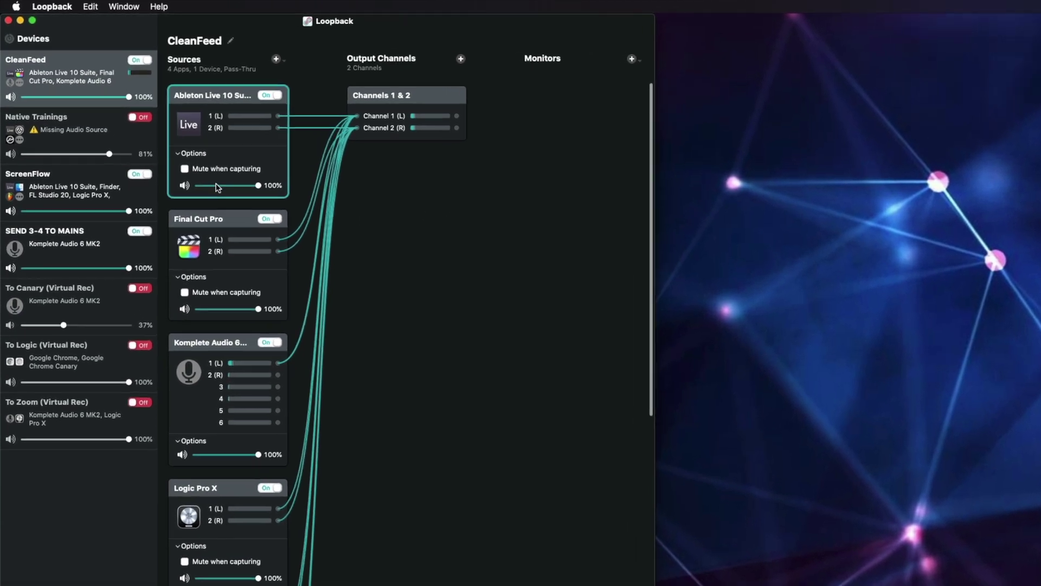
{"action": "left_click", "coordinate": [273, 252]}
{"action": "left_click", "coordinate": [268, 394]}
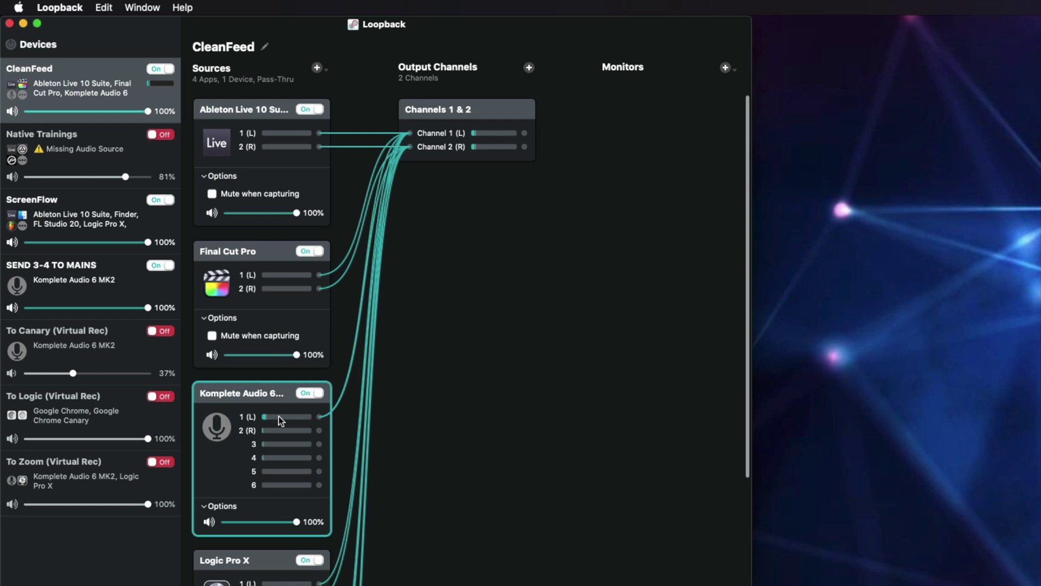
{"action": "scroll", "coordinate": [279, 415], "scroll_direction": "down", "scroll_amount": 4}
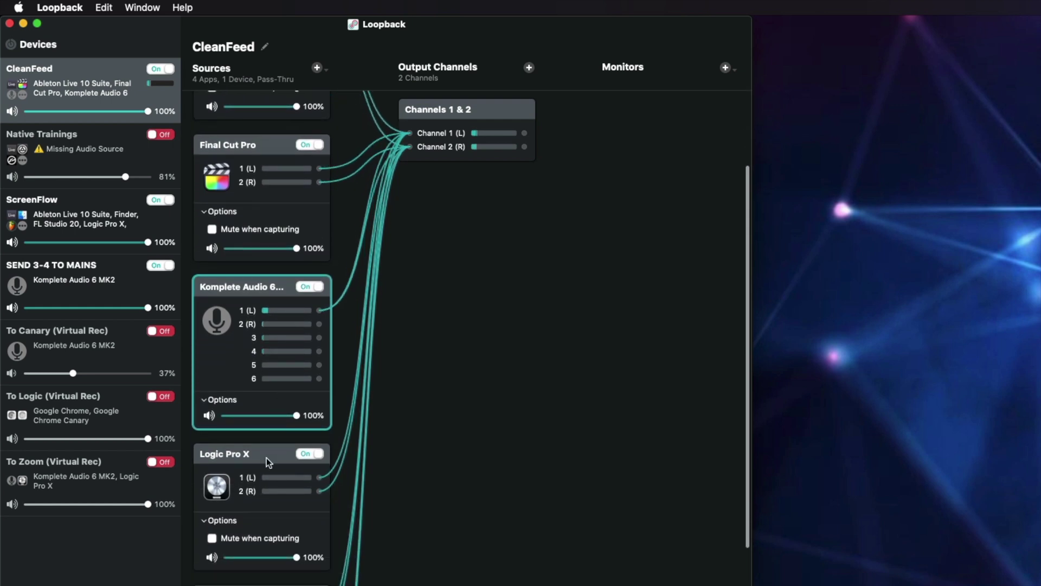
{"action": "scroll", "coordinate": [269, 456], "scroll_direction": "down", "scroll_amount": 8}
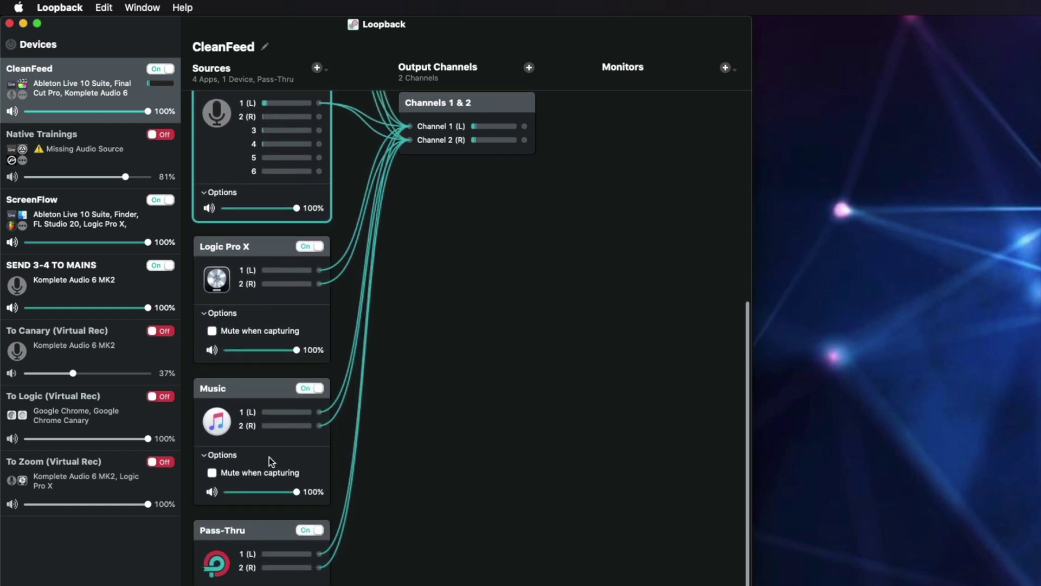
{"action": "scroll", "coordinate": [269, 457], "scroll_direction": "up", "scroll_amount": 12}
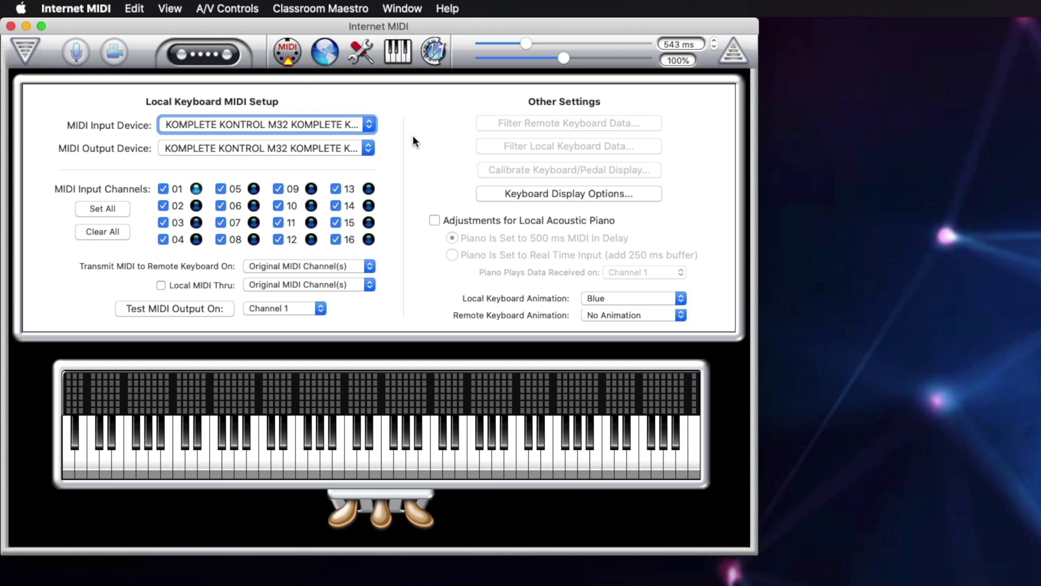
Show the TimeWarp internet connection settings and select the remote buddy in the Buddies list
{"action": "left_click", "coordinate": [326, 57]}
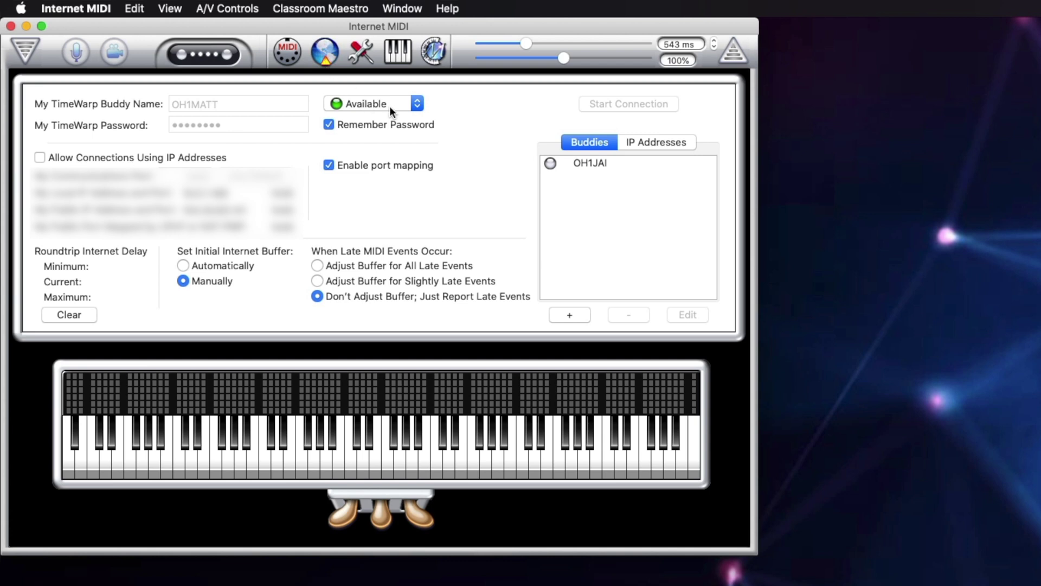
{"action": "left_click", "coordinate": [605, 158]}
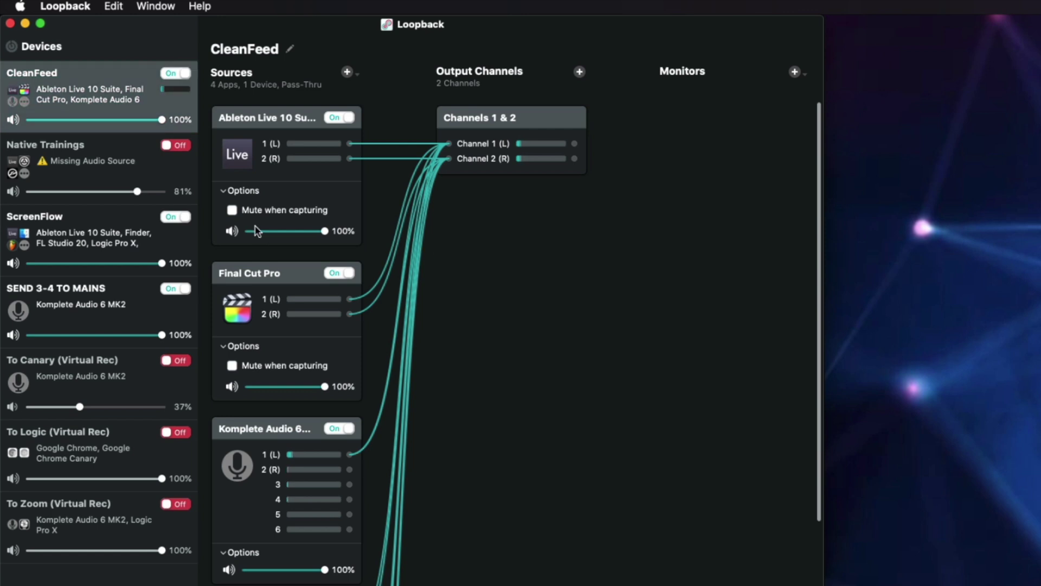
{"action": "scroll", "coordinate": [359, 399], "scroll_direction": "down", "scroll_amount": 3}
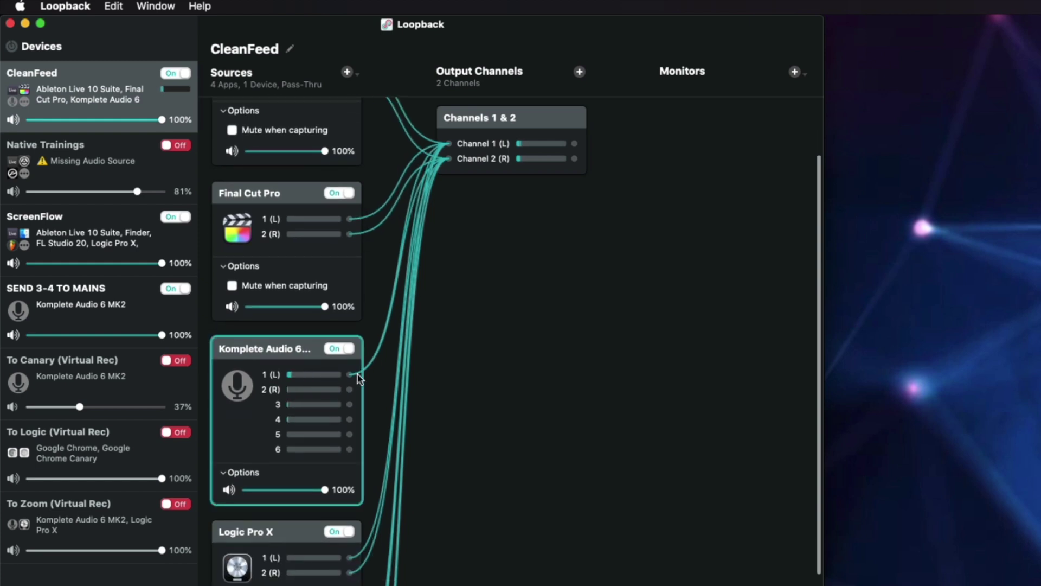
{"action": "scroll", "coordinate": [465, 282], "scroll_direction": "up", "scroll_amount": 1}
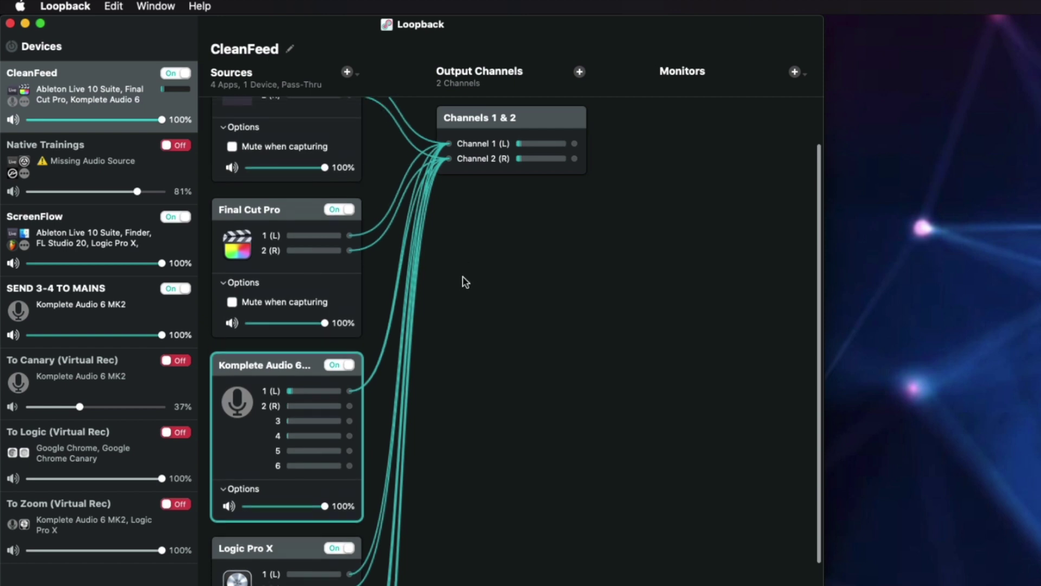
{"action": "scroll", "coordinate": [465, 282], "scroll_direction": "up", "scroll_amount": 3}
{"action": "left_click", "coordinate": [313, 202]}
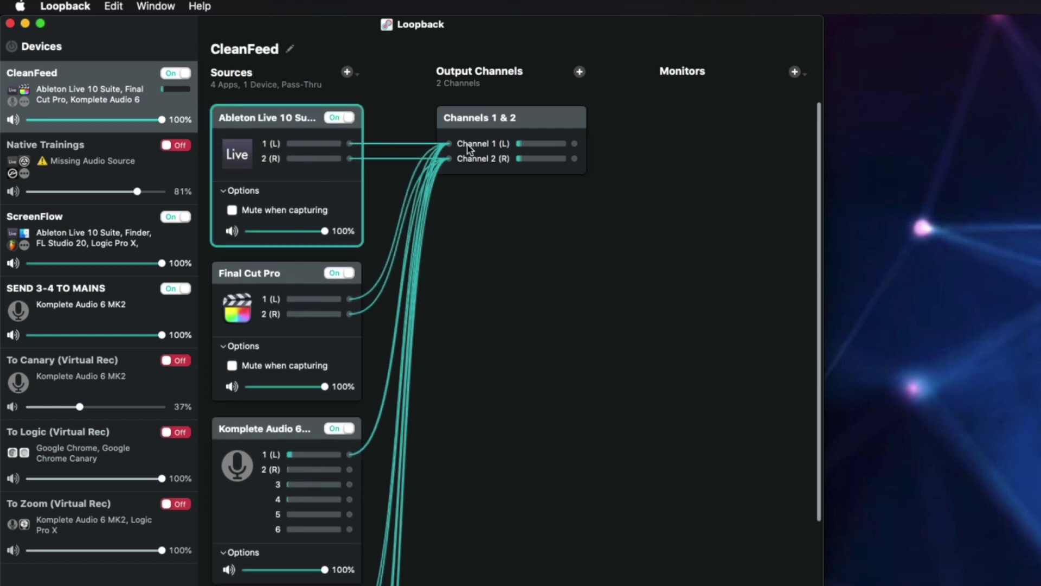
{"action": "left_click", "coordinate": [319, 213]}
{"action": "left_click", "coordinate": [296, 217]}
{"action": "scroll", "coordinate": [296, 216], "scroll_direction": "down", "scroll_amount": 1}
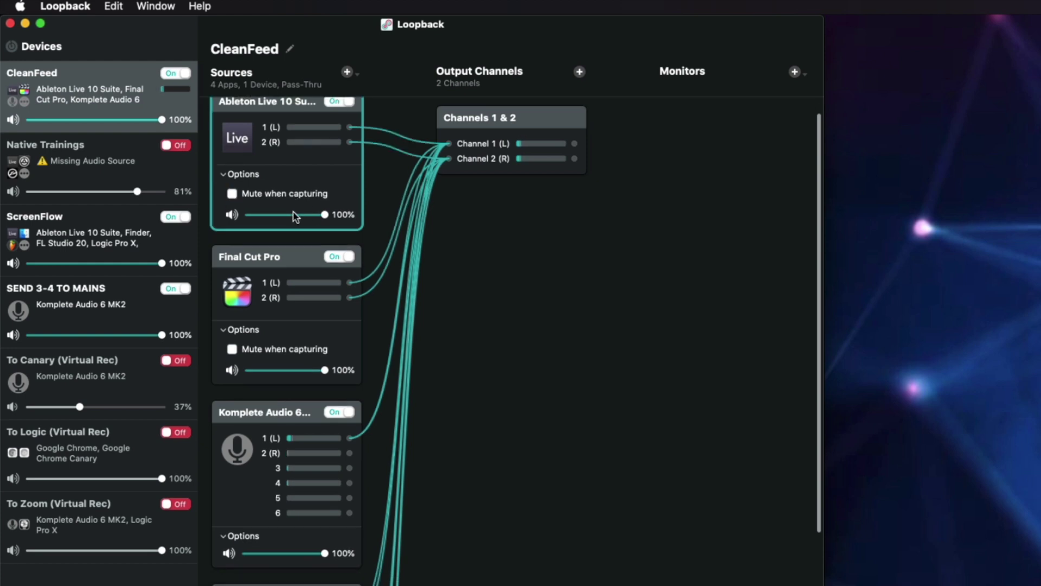
Keep CleanFeed (Virtual) as Cleanfeed's input device with Both channels
{"action": "scroll", "coordinate": [365, 321], "scroll_direction": "down", "scroll_amount": 8}
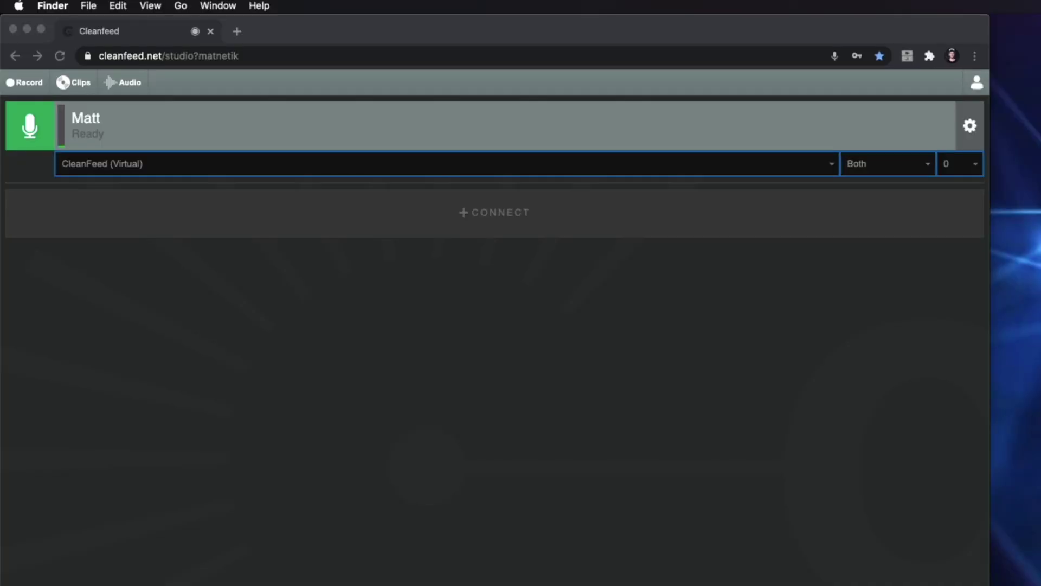
{"action": "left_click", "coordinate": [872, 337]}
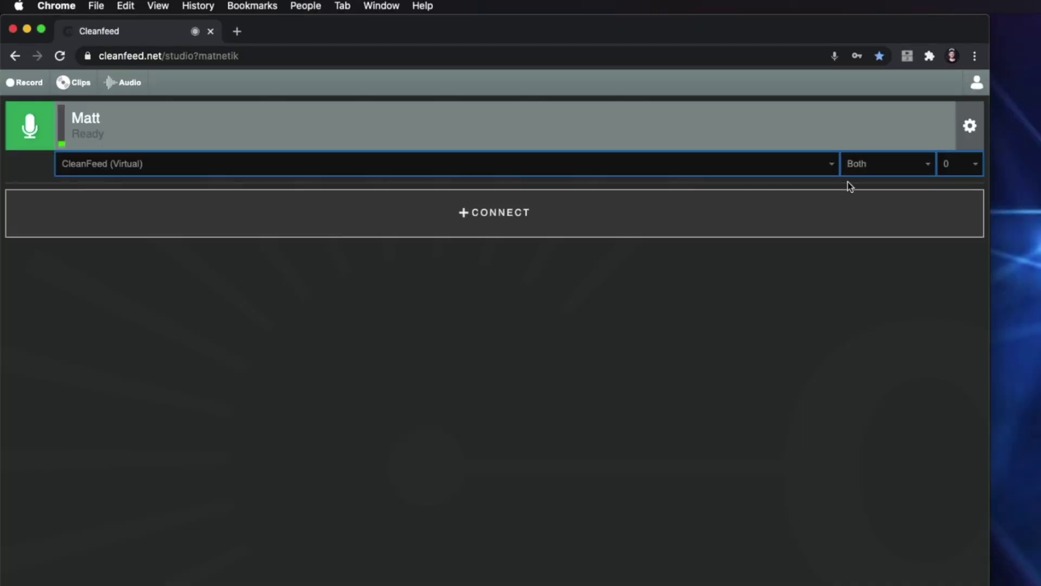
{"action": "left_click", "coordinate": [832, 165]}
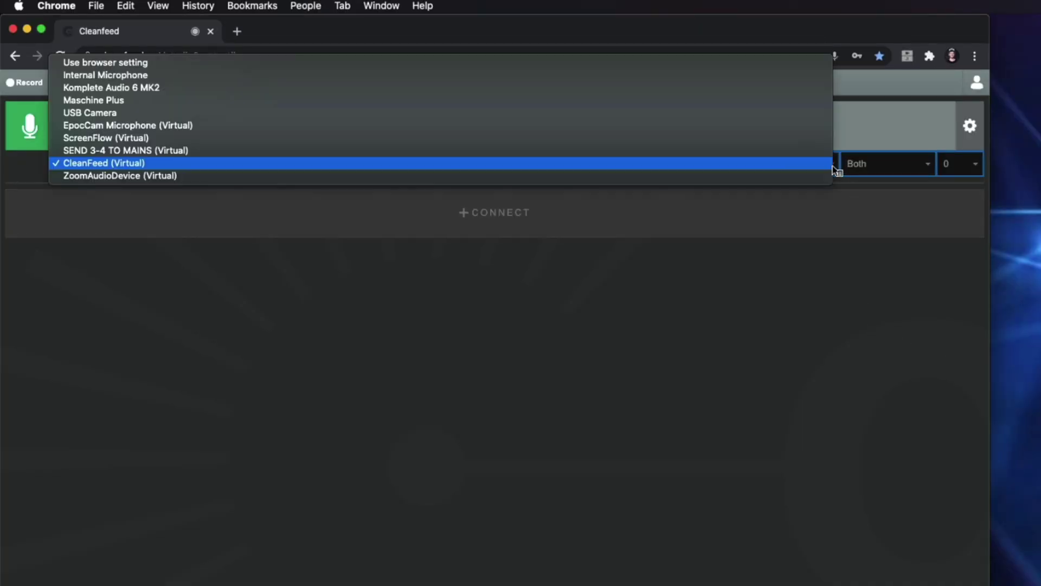
{"action": "left_click", "coordinate": [781, 169]}
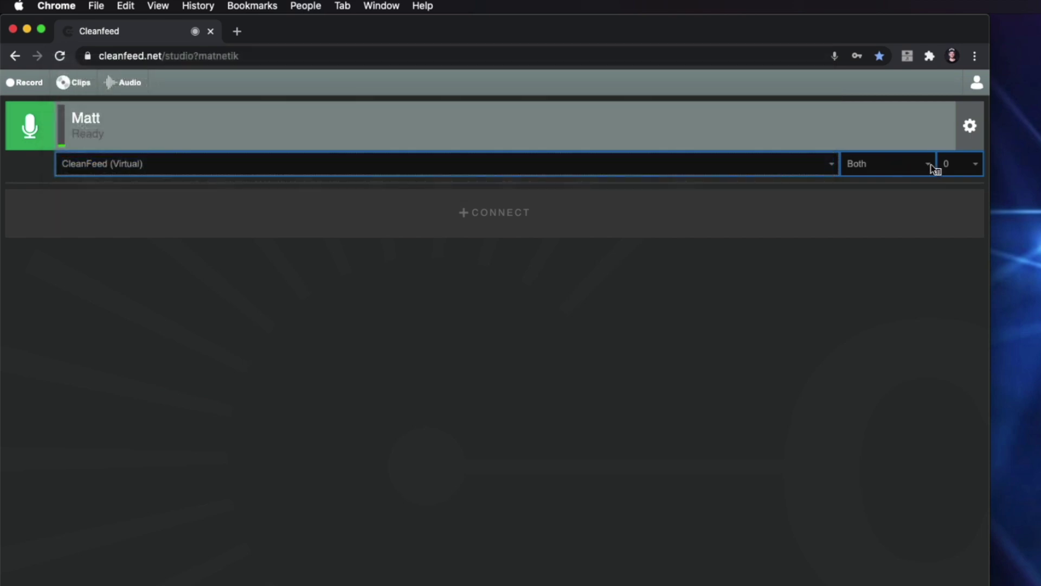
{"action": "left_click", "coordinate": [932, 167]}
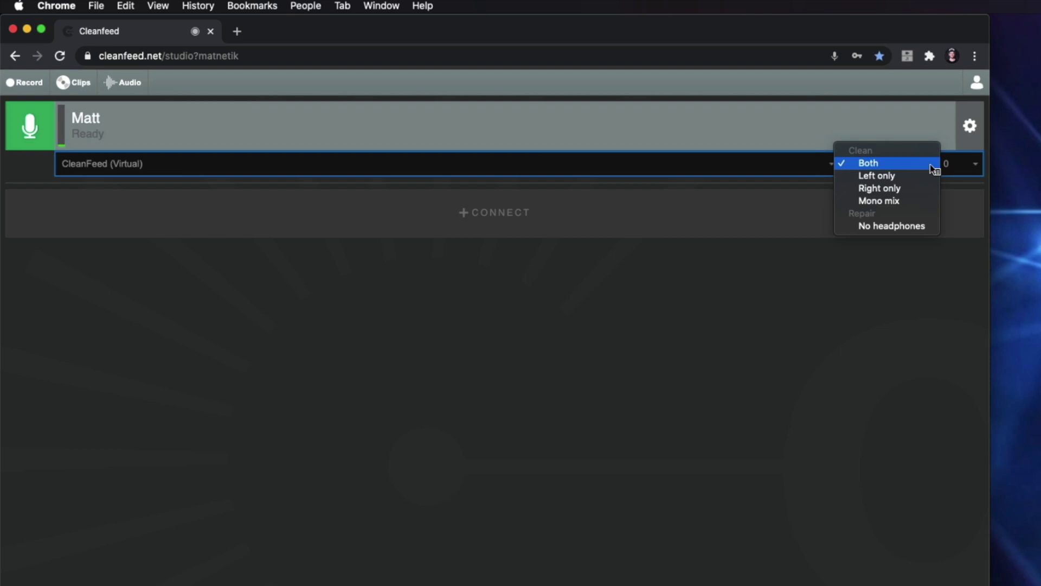
{"action": "left_click", "coordinate": [933, 167]}
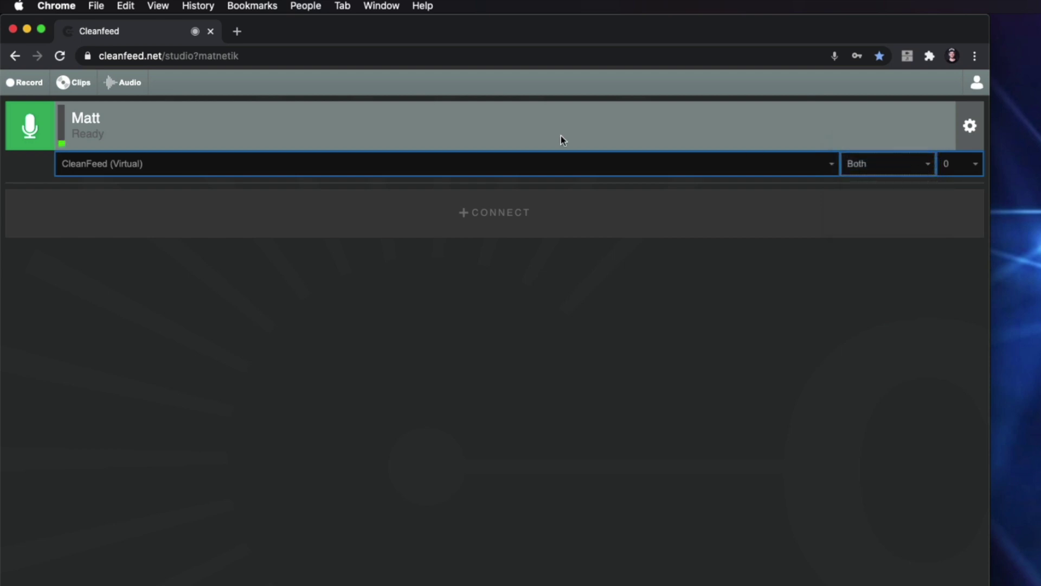
Set the remote audio quality to Music optimised in the audio settings
{"action": "left_click", "coordinate": [120, 81]}
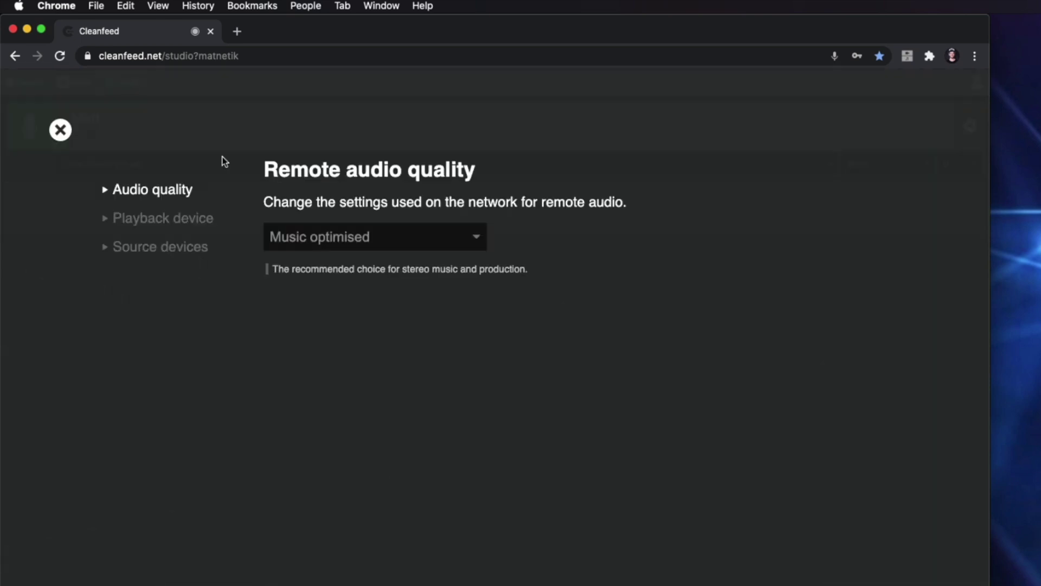
{"action": "left_click", "coordinate": [475, 250]}
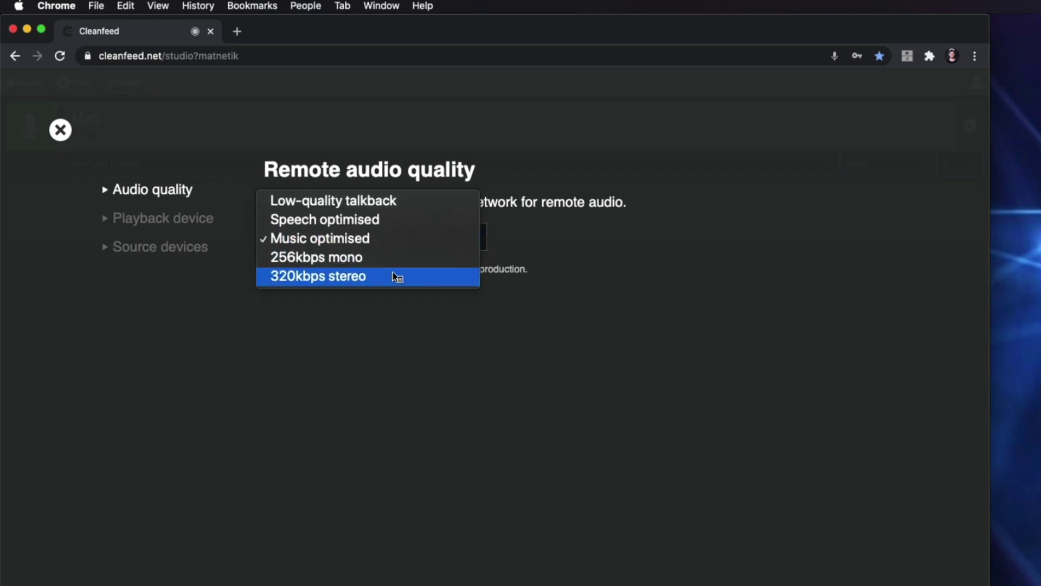
{"action": "left_click", "coordinate": [404, 241]}
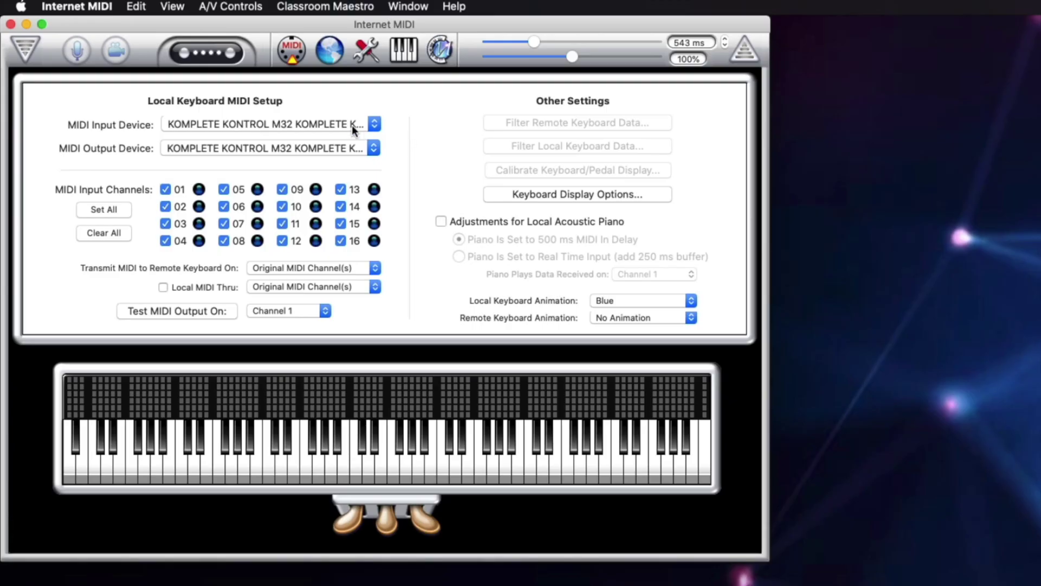
Keep KOMPLETE KONTROL M32 as both the MIDI input and MIDI output device
{"action": "left_click", "coordinate": [353, 125]}
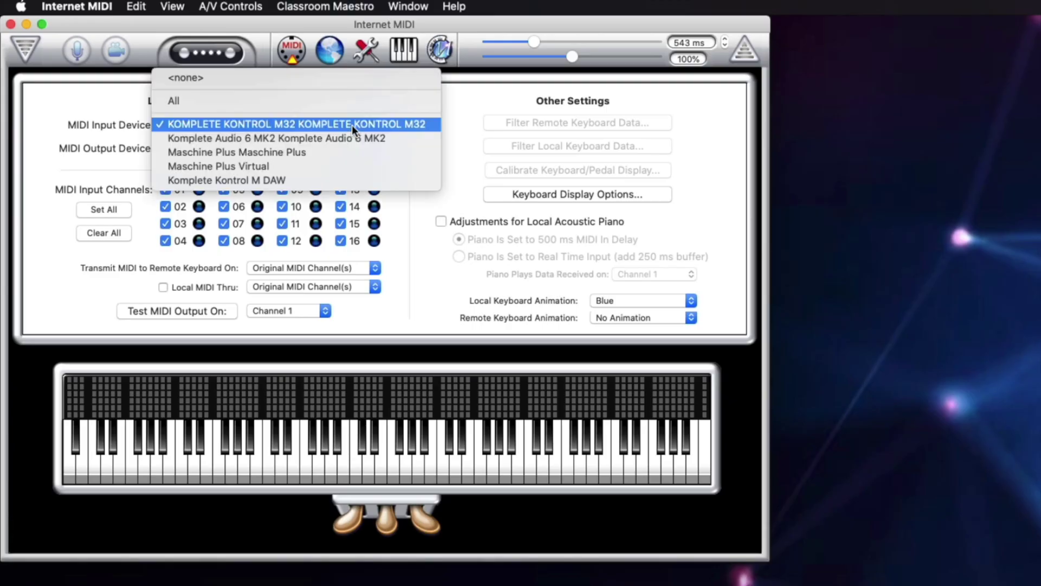
{"action": "left_click", "coordinate": [352, 124]}
{"action": "left_click", "coordinate": [314, 149]}
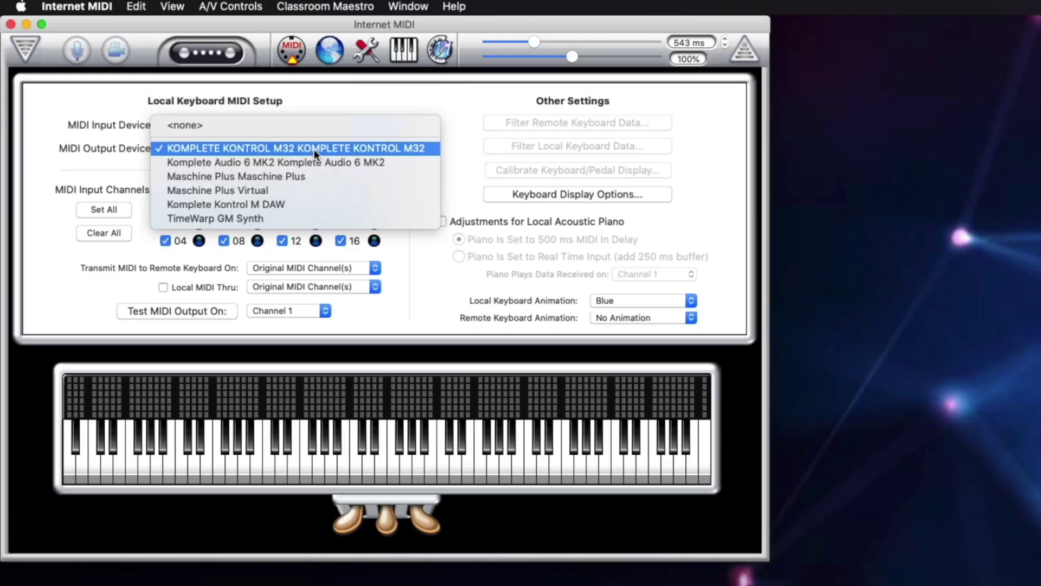
{"action": "left_click", "coordinate": [313, 149]}
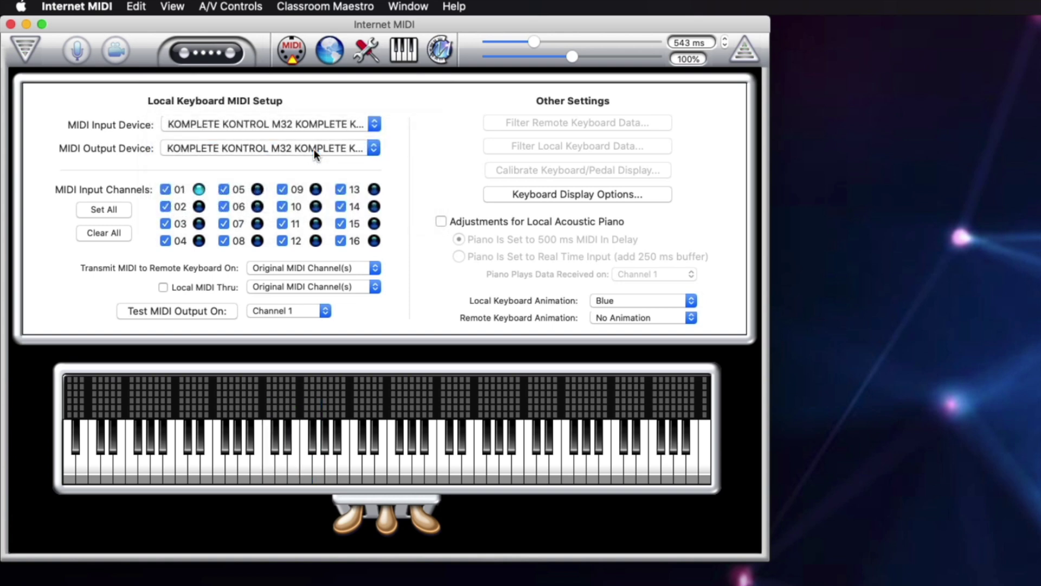
Set the internet online status to Available and pick the buddy in the list
{"action": "left_click", "coordinate": [327, 56]}
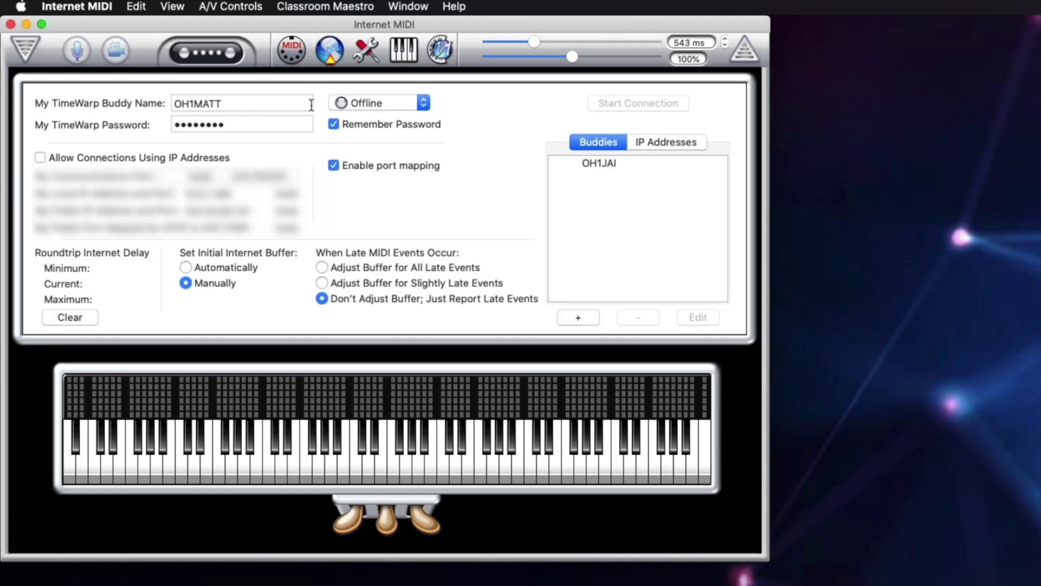
{"action": "left_click", "coordinate": [414, 107]}
{"action": "left_click", "coordinate": [388, 58]}
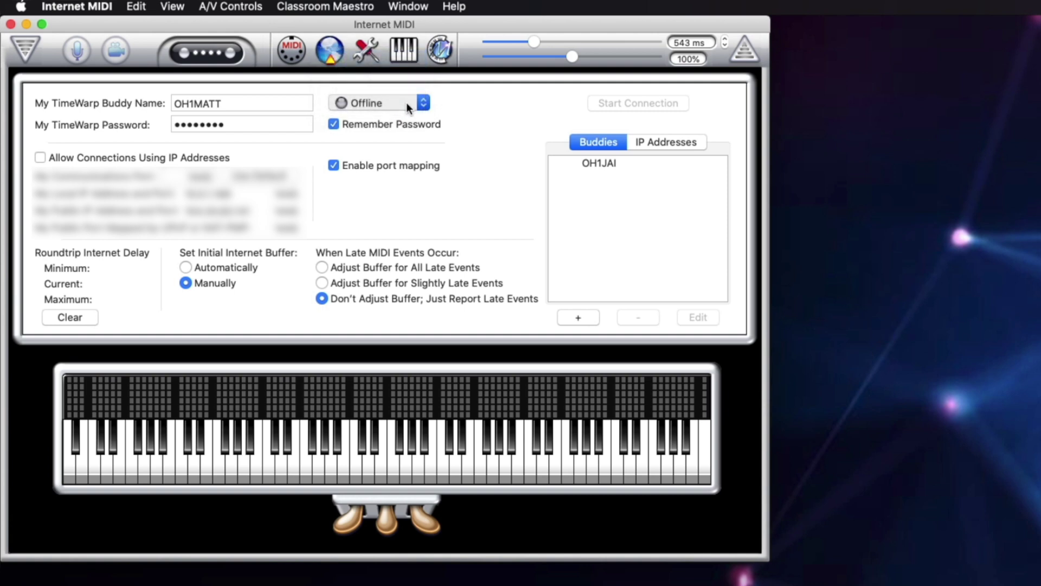
{"action": "left_click", "coordinate": [624, 163]}
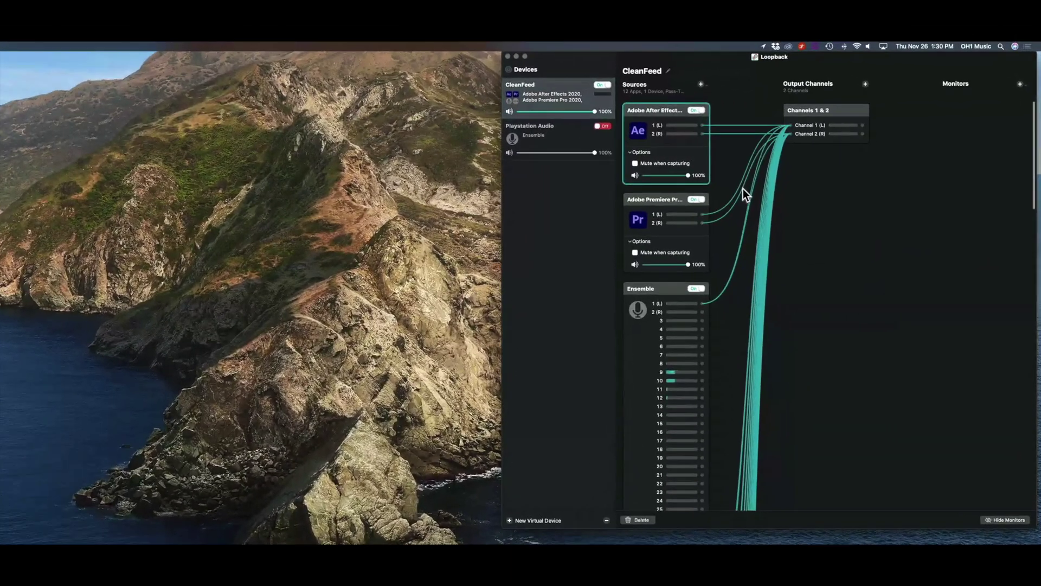
Scroll through the CleanFeed device's Sources column in Loopback to check the feeding apps
{"action": "scroll", "coordinate": [801, 180], "scroll_direction": "down", "scroll_amount": 5}
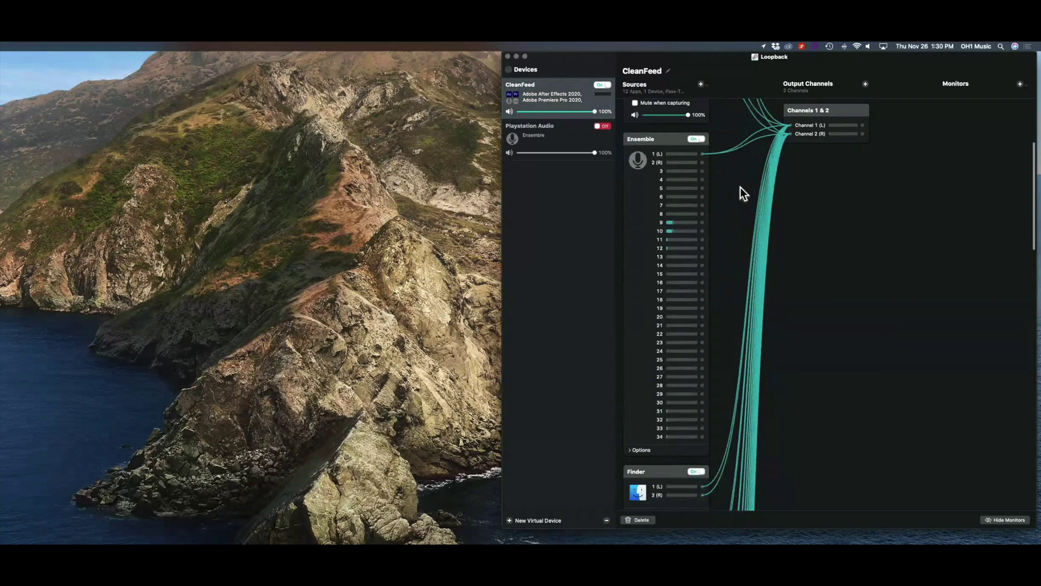
{"action": "scroll", "coordinate": [740, 187], "scroll_direction": "down", "scroll_amount": 2}
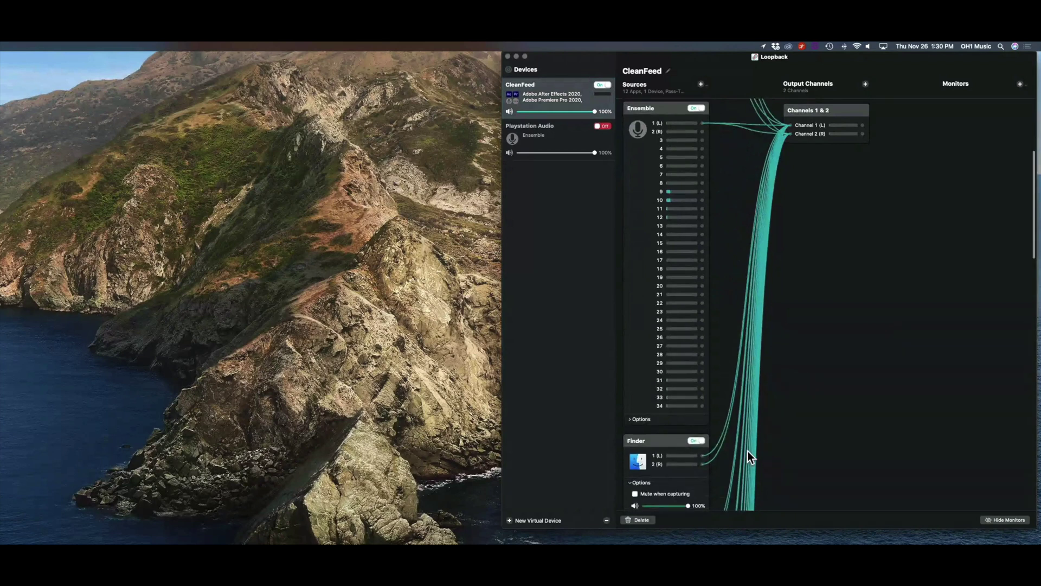
{"action": "scroll", "coordinate": [749, 457], "scroll_direction": "down", "scroll_amount": 5}
{"action": "scroll", "coordinate": [749, 458], "scroll_direction": "down", "scroll_amount": 5}
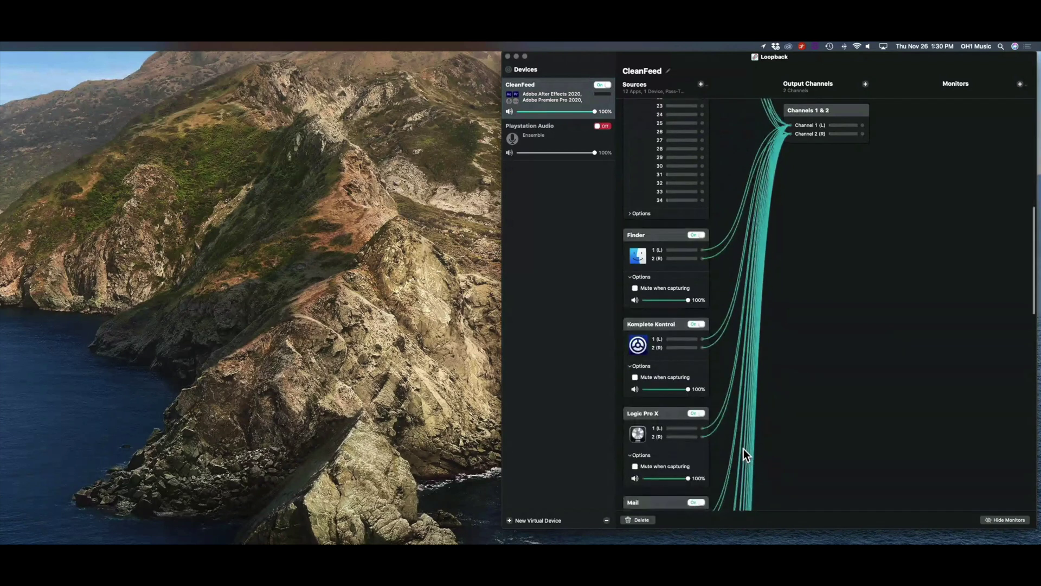
{"action": "scroll", "coordinate": [741, 449], "scroll_direction": "down", "scroll_amount": 5}
{"action": "scroll", "coordinate": [741, 449], "scroll_direction": "down", "scroll_amount": 5}
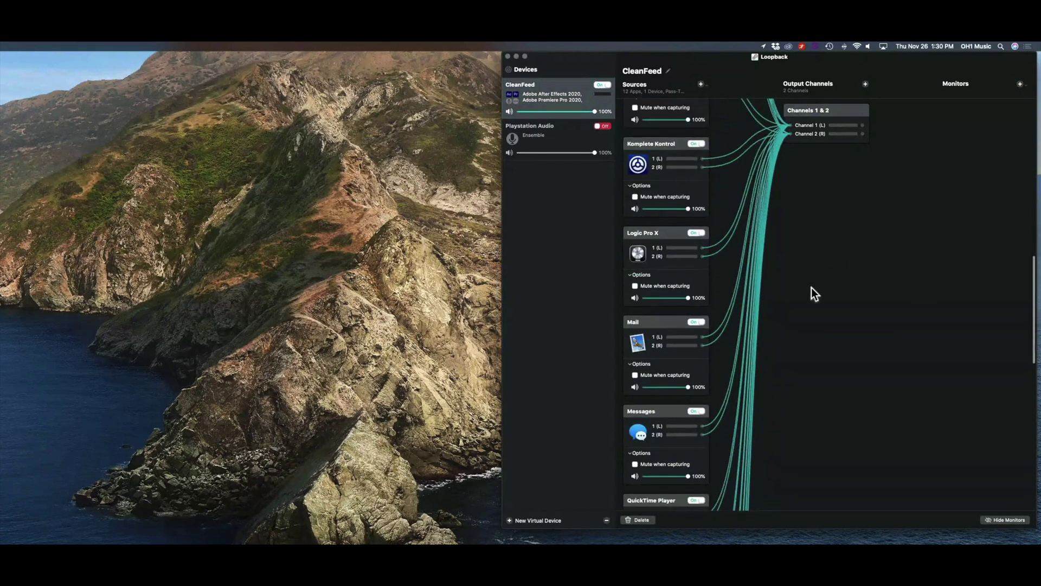
Keep CleanFeed (Virtual) as Cleanfeed's audio input source
{"action": "left_click", "coordinate": [422, 255]}
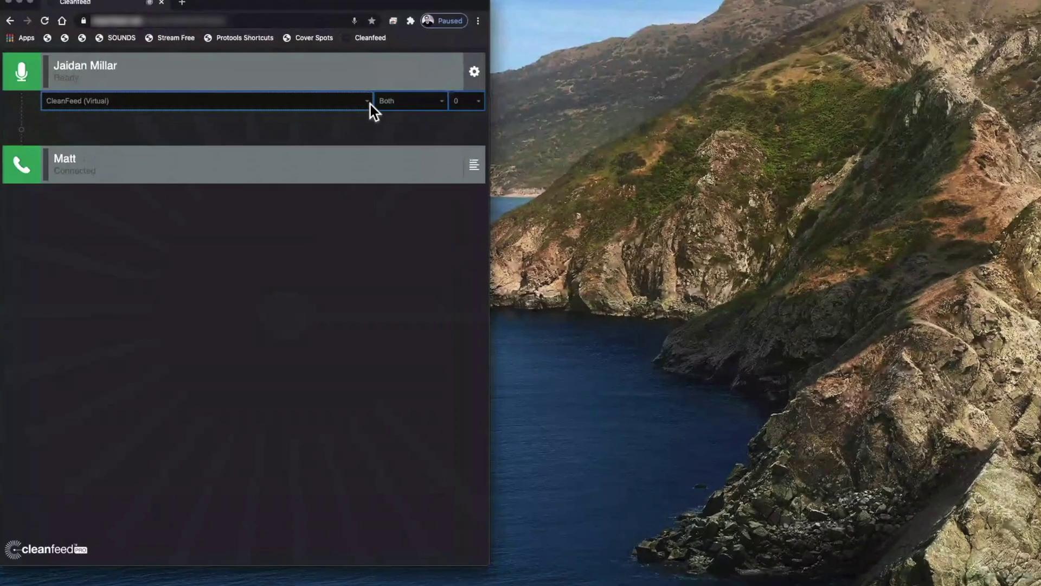
{"action": "left_click", "coordinate": [370, 105]}
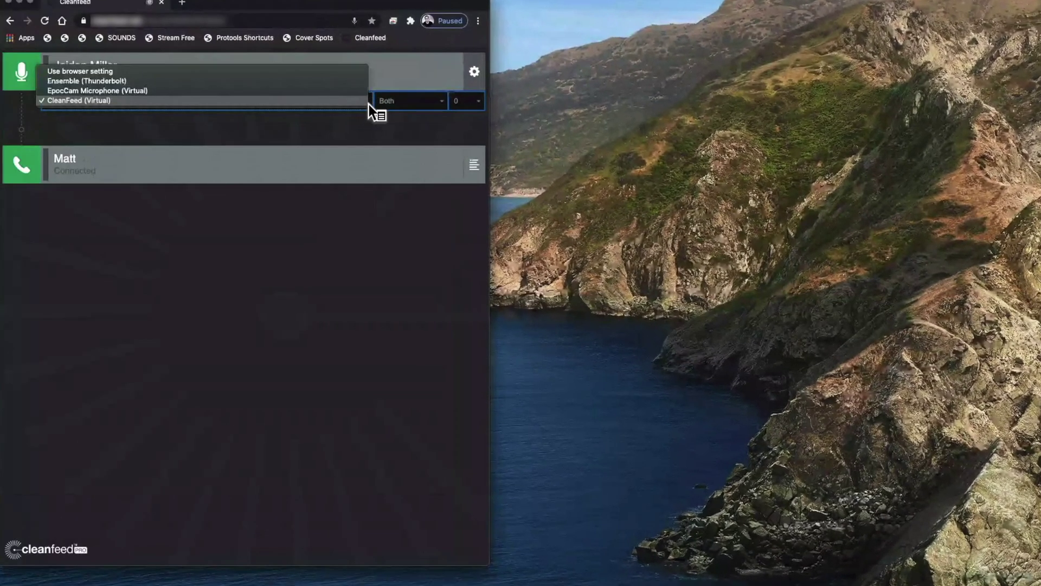
{"action": "left_click", "coordinate": [369, 104]}
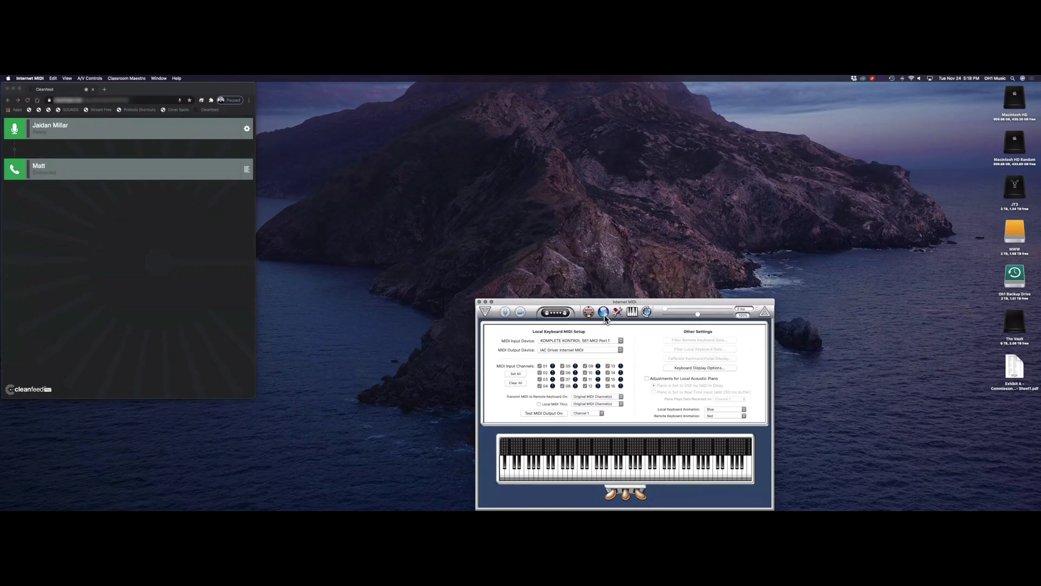
Keep the KOMPLETE KONTROL port as the keyboard's MIDI input device
{"action": "left_click", "coordinate": [610, 342]}
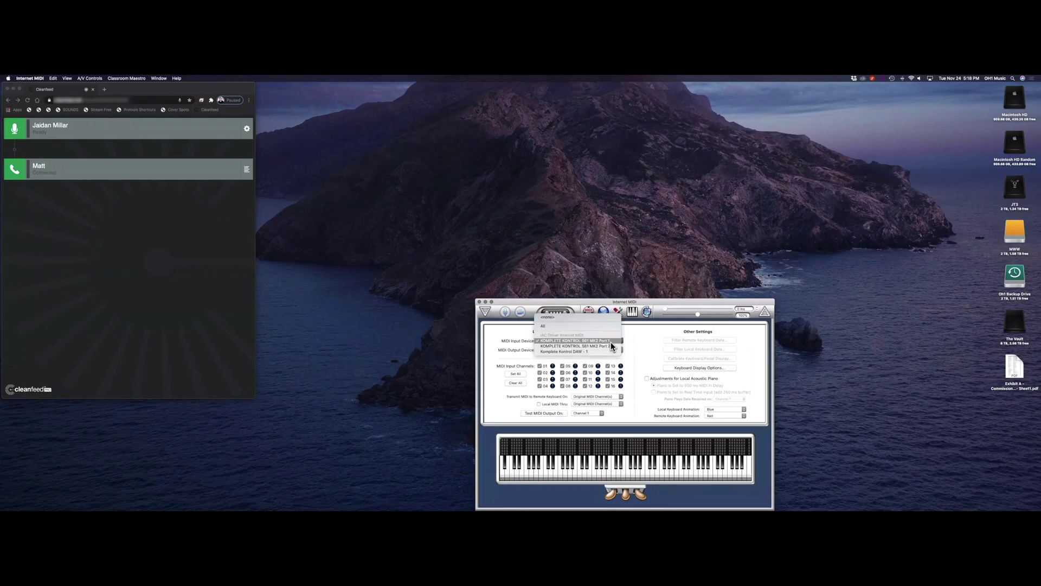
{"action": "left_click", "coordinate": [641, 347]}
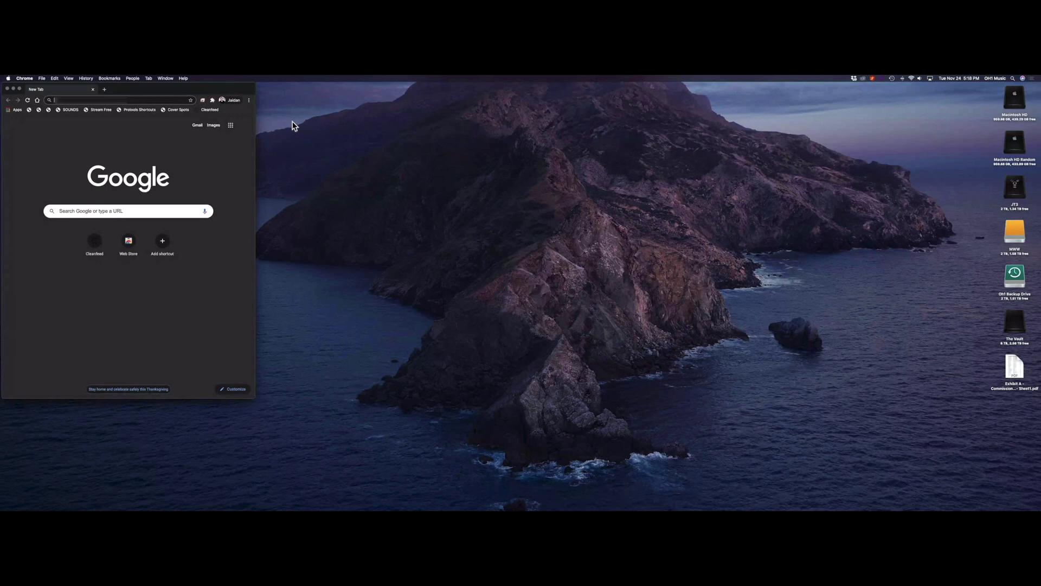
Load the Cleanfeed studio from its bookmark and start the live audio connection
{"action": "left_click", "coordinate": [218, 112]}
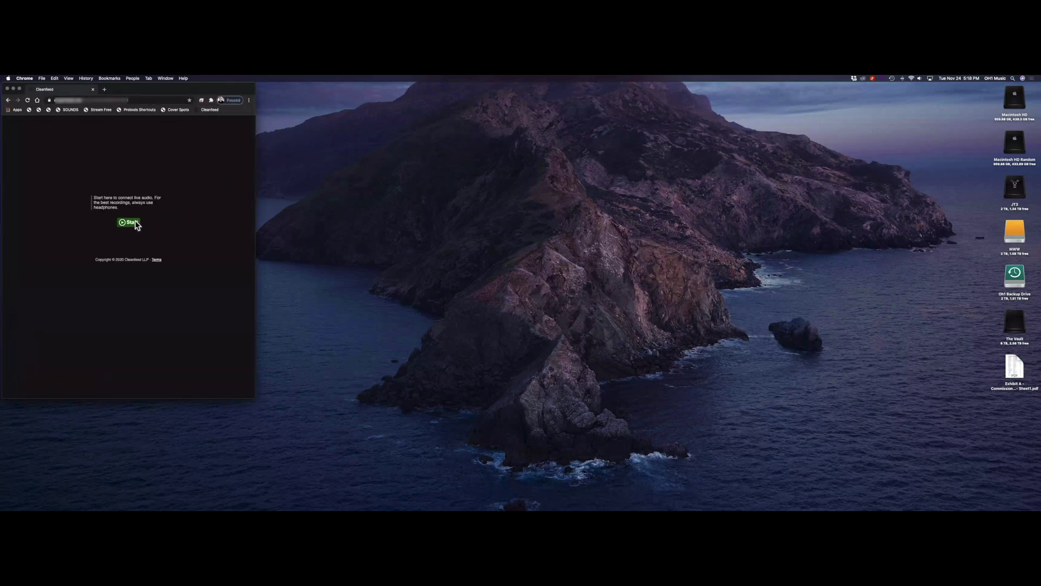
{"action": "left_click", "coordinate": [130, 222]}
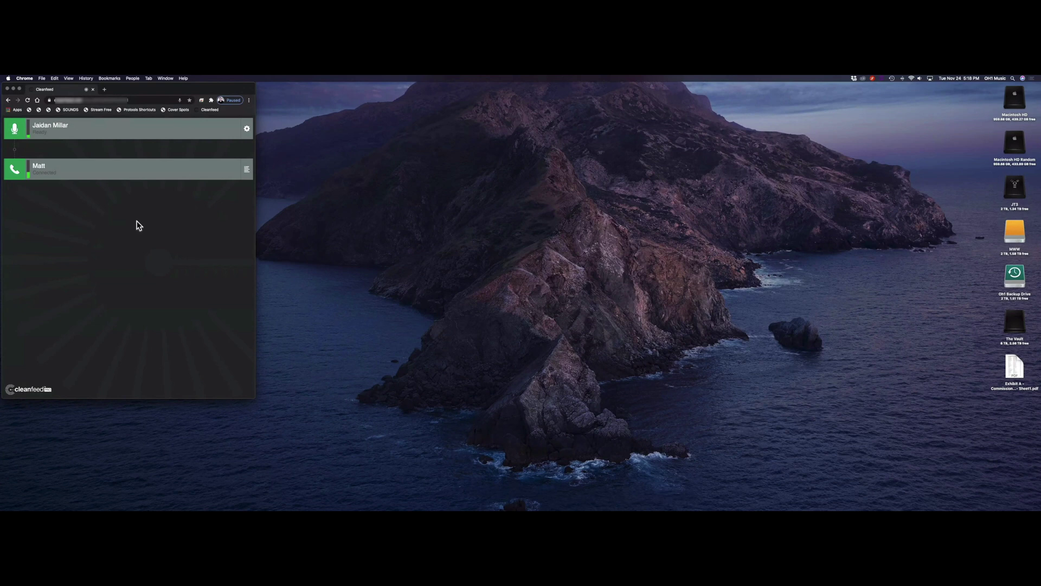
Launch Internet MIDI through Spotlight by searching 'inter'
{"action": "left_click", "coordinate": [387, 205]}
{"action": "key", "text": "super+space"}
{"action": "type", "text": "inter"}
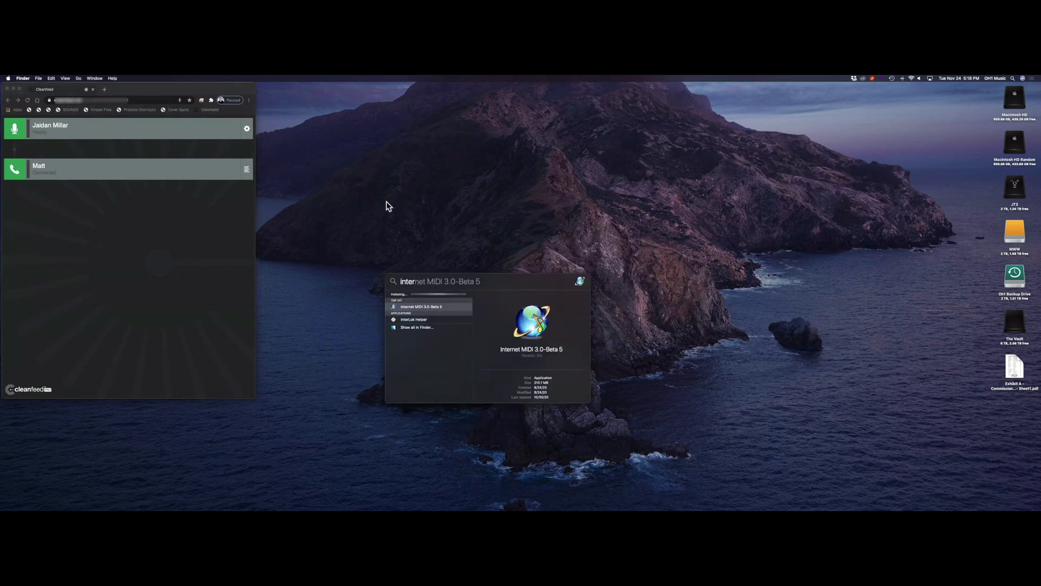
{"action": "key", "text": "Return"}
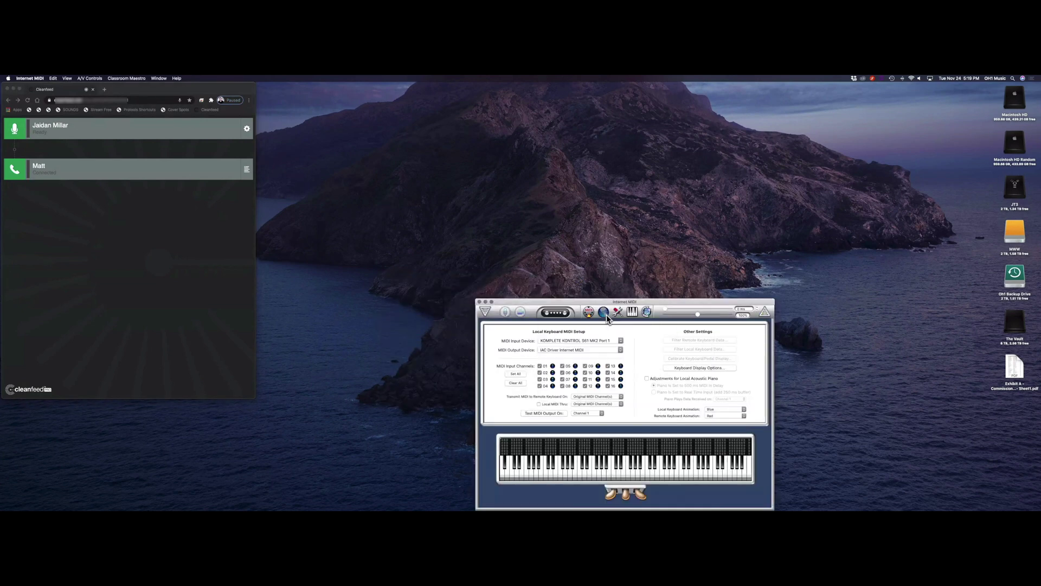
Go online as Available, start a connection to the buddy, and accept it on the other Mac
{"action": "left_click", "coordinate": [605, 314]}
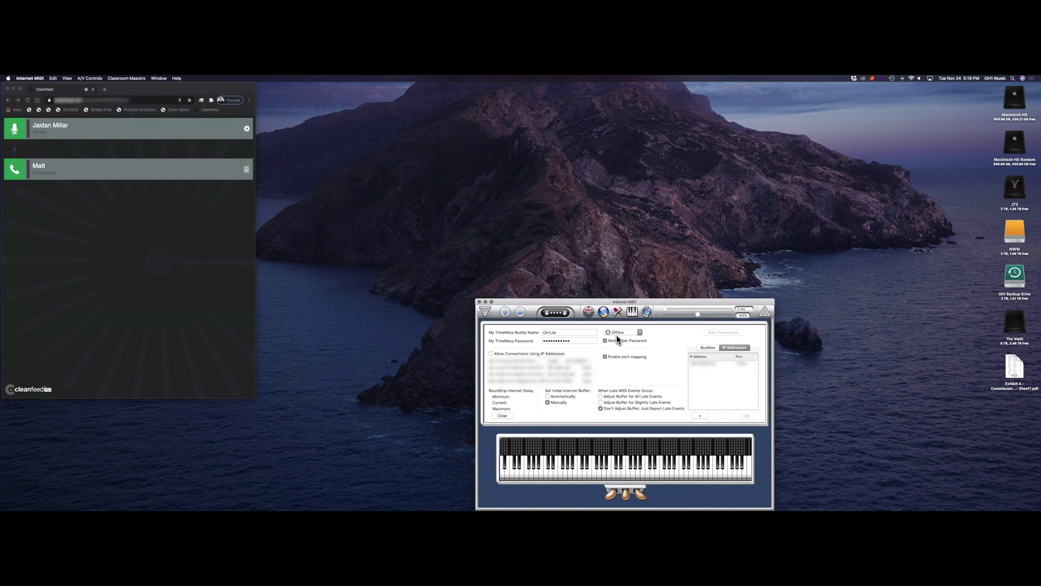
{"action": "left_click", "coordinate": [616, 334]}
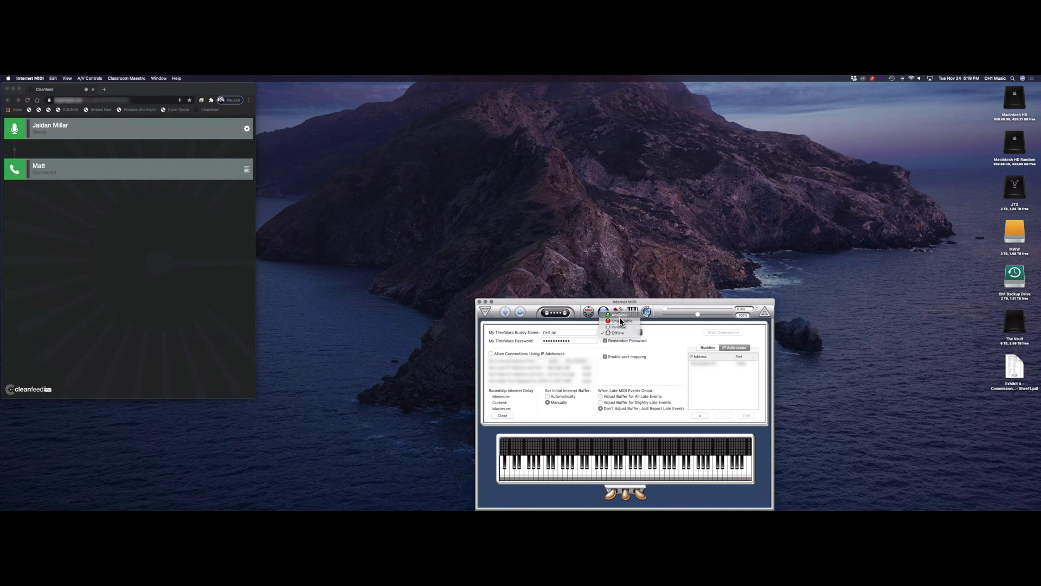
{"action": "left_click", "coordinate": [708, 349]}
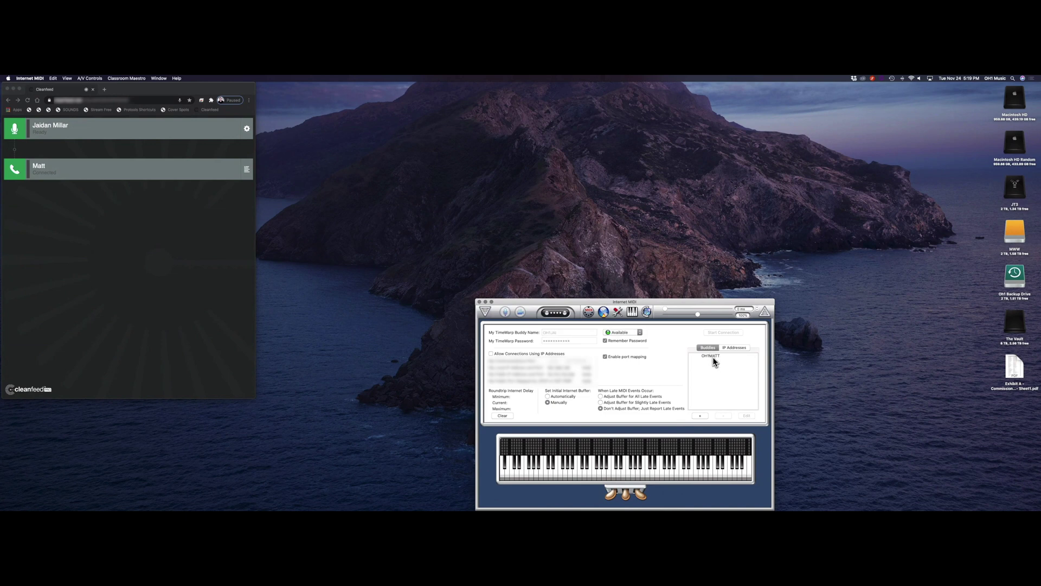
{"action": "left_click", "coordinate": [713, 361]}
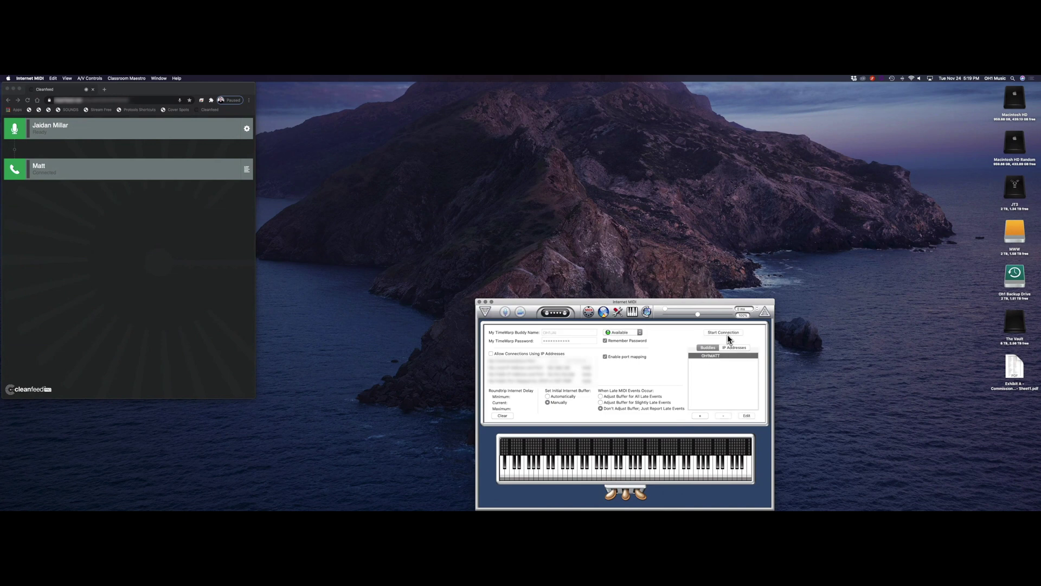
{"action": "left_click", "coordinate": [727, 334]}
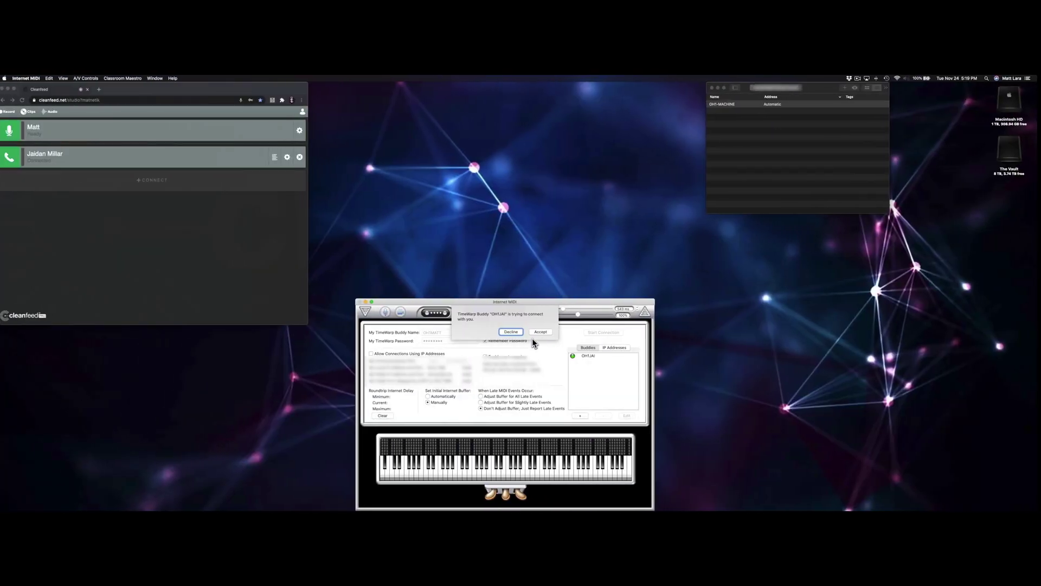
{"action": "left_click", "coordinate": [546, 332]}
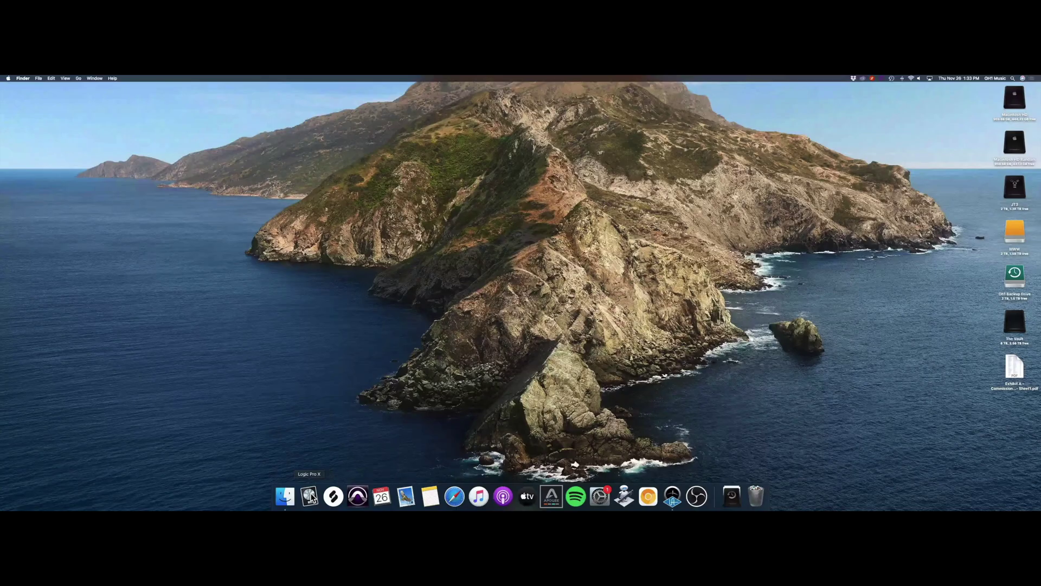
Open the most recent Logic Pro project from the Dock icon's recent list
{"action": "right_click", "coordinate": [311, 496]}
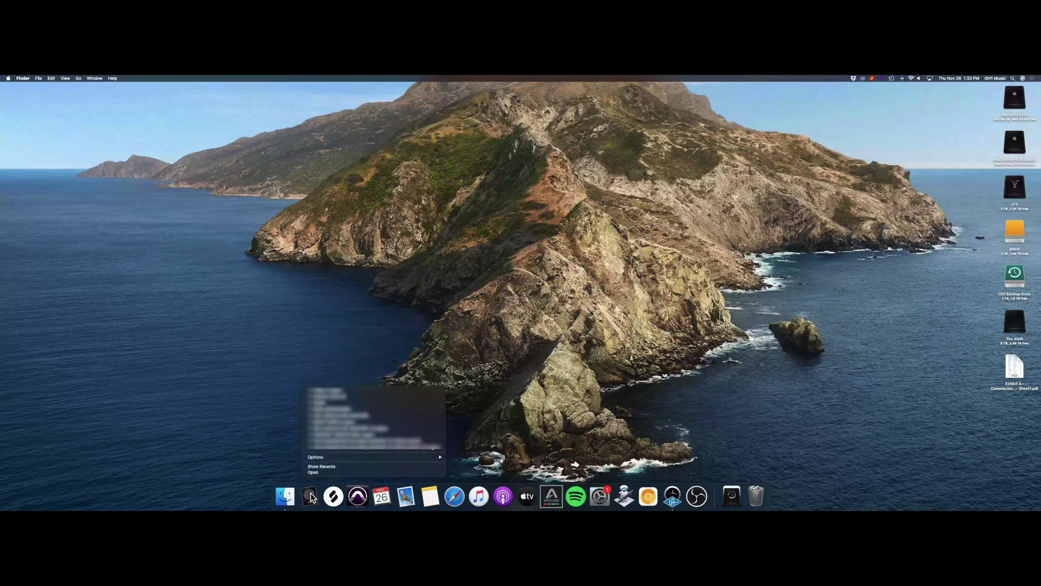
{"action": "left_click", "coordinate": [362, 448]}
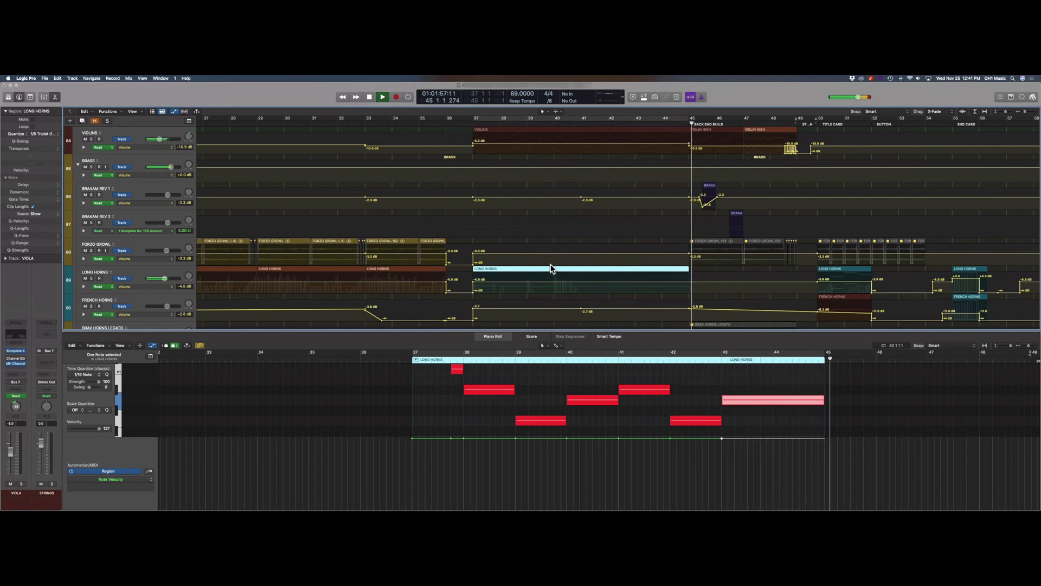
Stop playback and audition the passage from about bar 40
{"action": "key", "text": "space"}
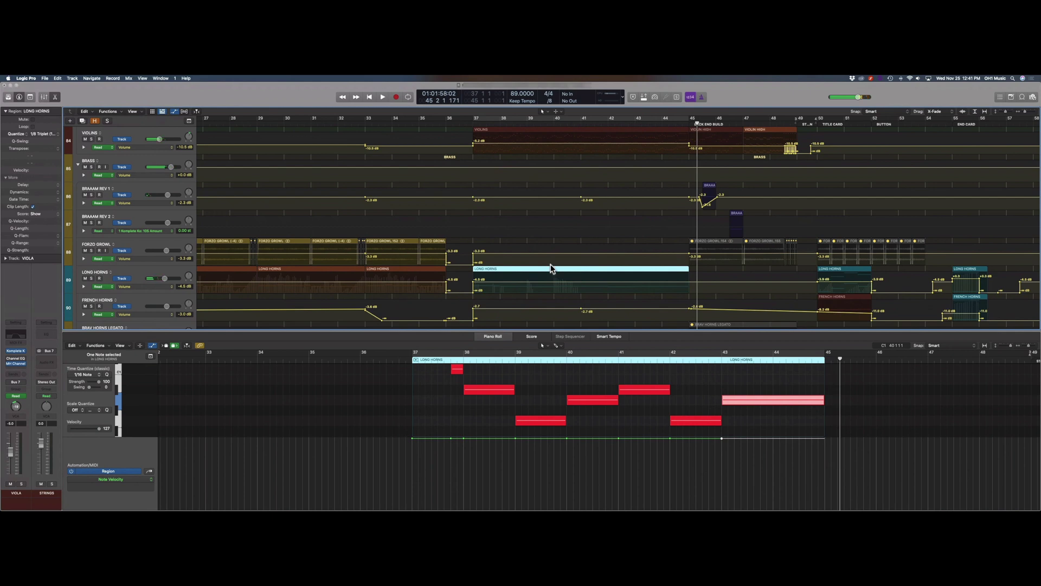
{"action": "left_click", "coordinate": [556, 268]}
{"action": "key", "text": "space"}
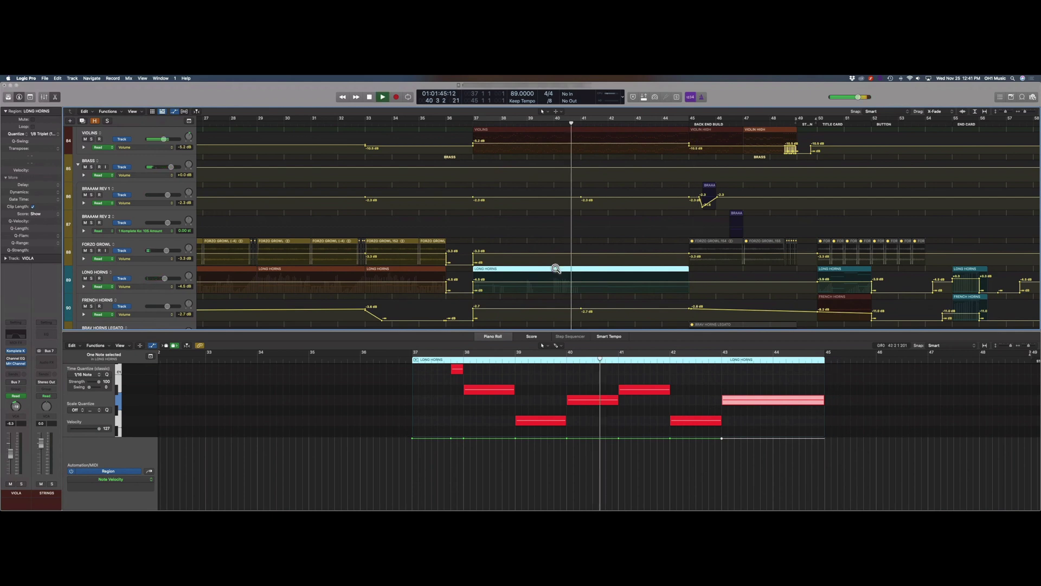
{"action": "key", "text": "super+Left"}
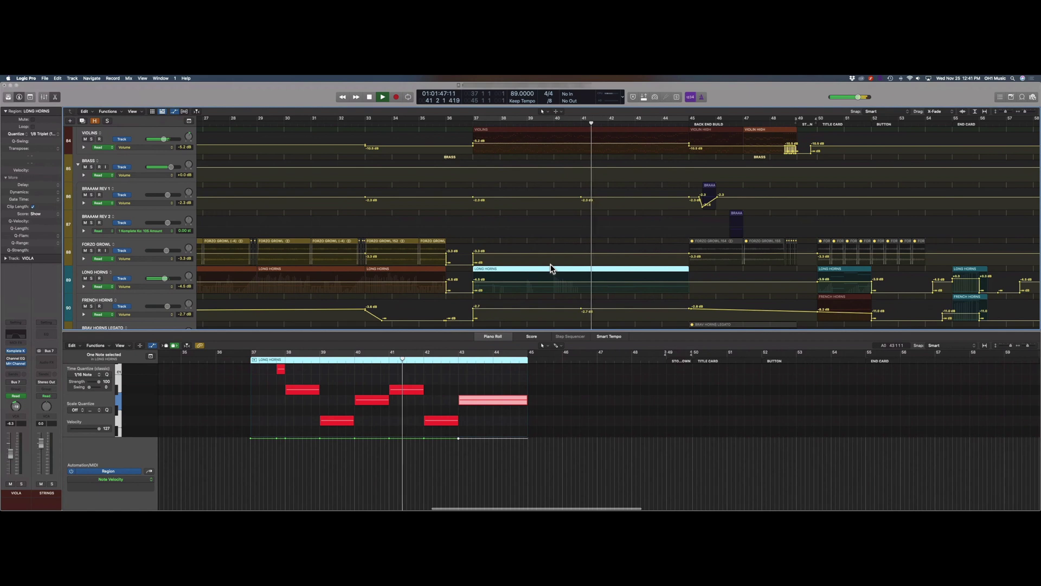
{"action": "key", "text": "space"}
Transpose the bar-42 LONG HORNS note up five semitones to C1 and replay from bar 40
{"action": "key", "text": "Left"}
{"action": "key", "text": "alt+Up"}
{"action": "key", "text": "alt+Up"}
{"action": "key", "text": "alt+Up"}
{"action": "key", "text": "alt+Up"}
{"action": "key", "text": "alt+Up"}
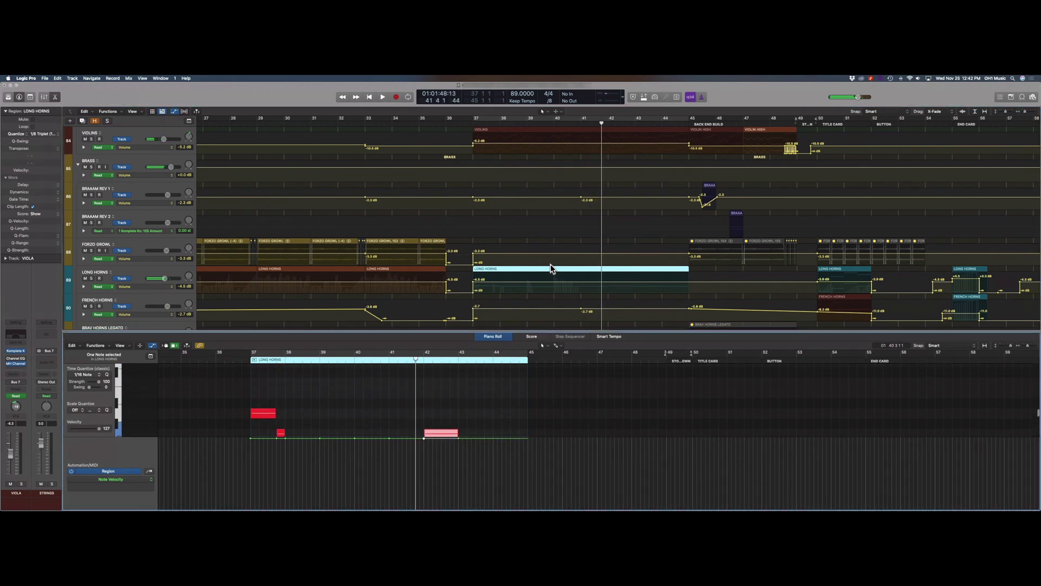
{"action": "key", "text": "space"}
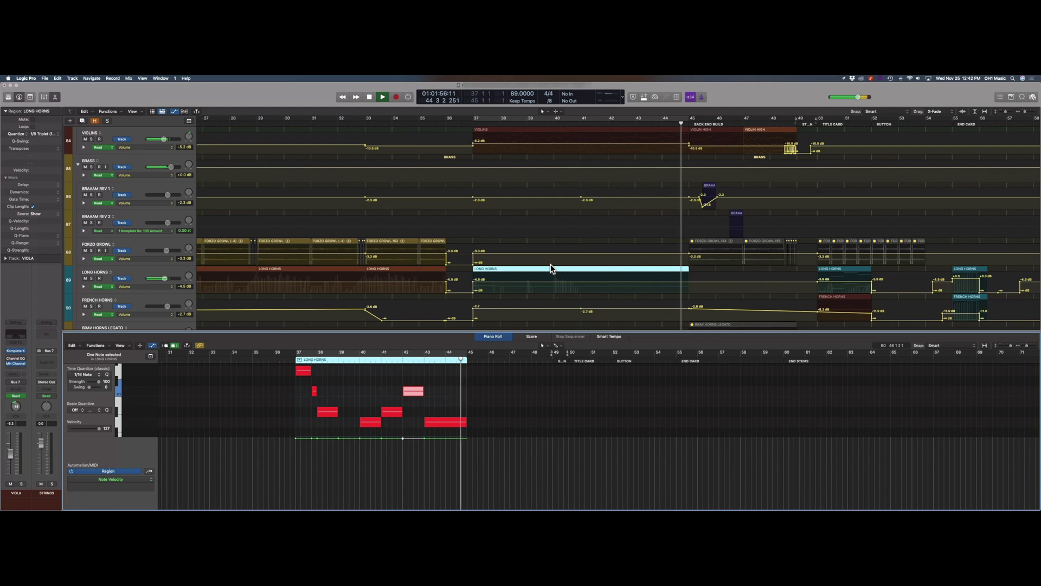
{"action": "key", "text": "space"}
Zoom out to bars 7–79 and replay from about bar 36
{"action": "key", "text": "super+Left"}
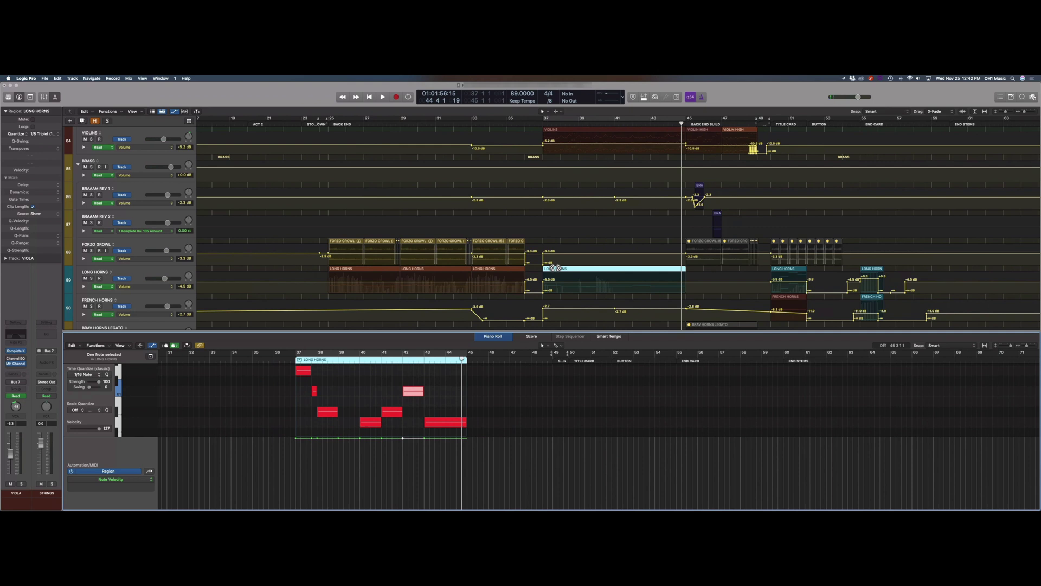
{"action": "key", "text": "space"}
{"action": "key", "text": "super+Left"}
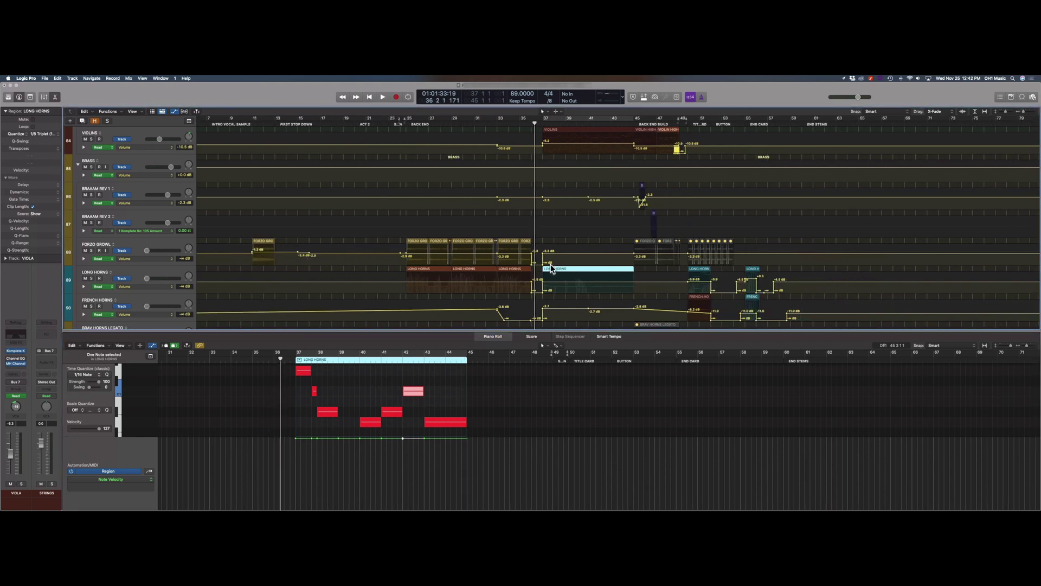
Split the LONG HORNS region at bars 41–45, splitting the notes that cross the boundaries
{"action": "left_click_drag", "start_coordinate": [588, 267], "coordinate": [632, 293]}
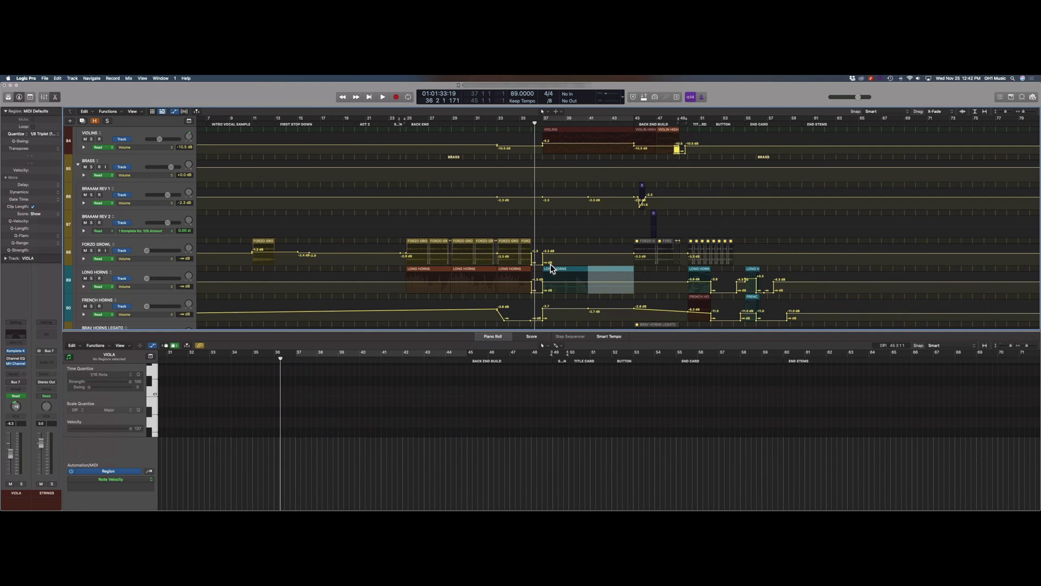
{"action": "left_click", "coordinate": [619, 269]}
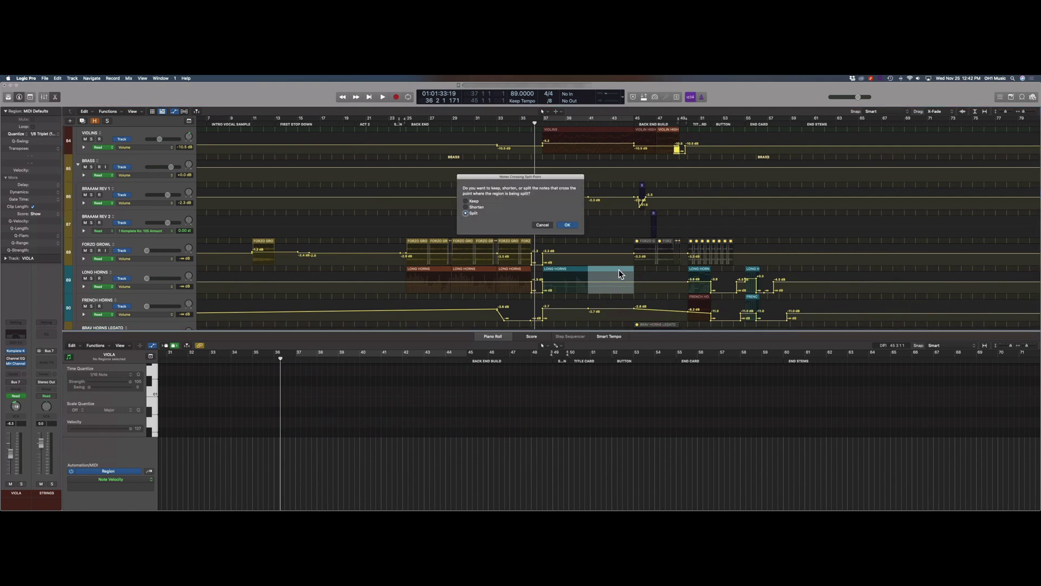
{"action": "key", "text": "Return"}
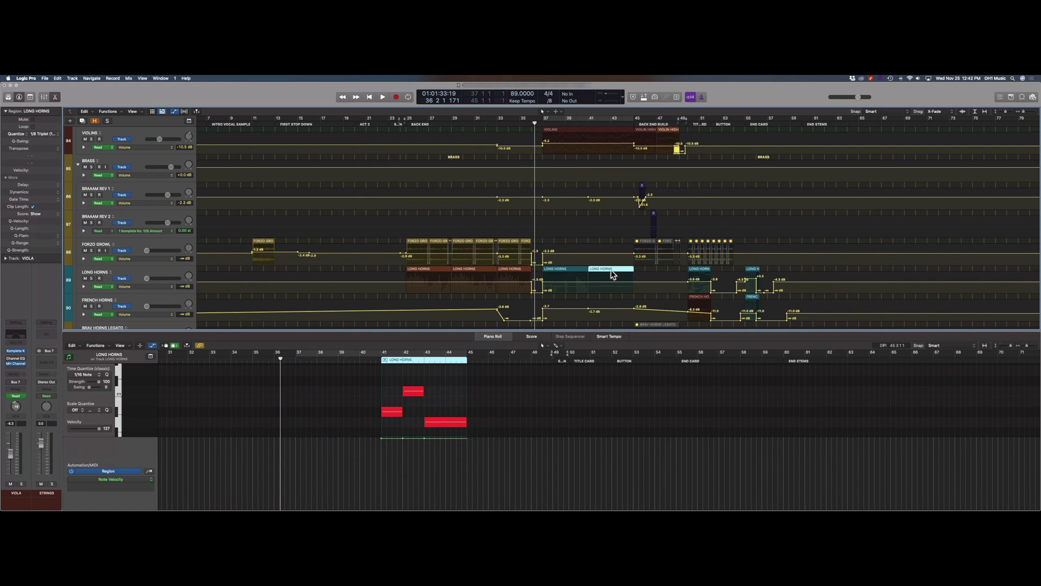
{"action": "left_click", "coordinate": [653, 268]}
{"action": "left_click", "coordinate": [567, 215]}
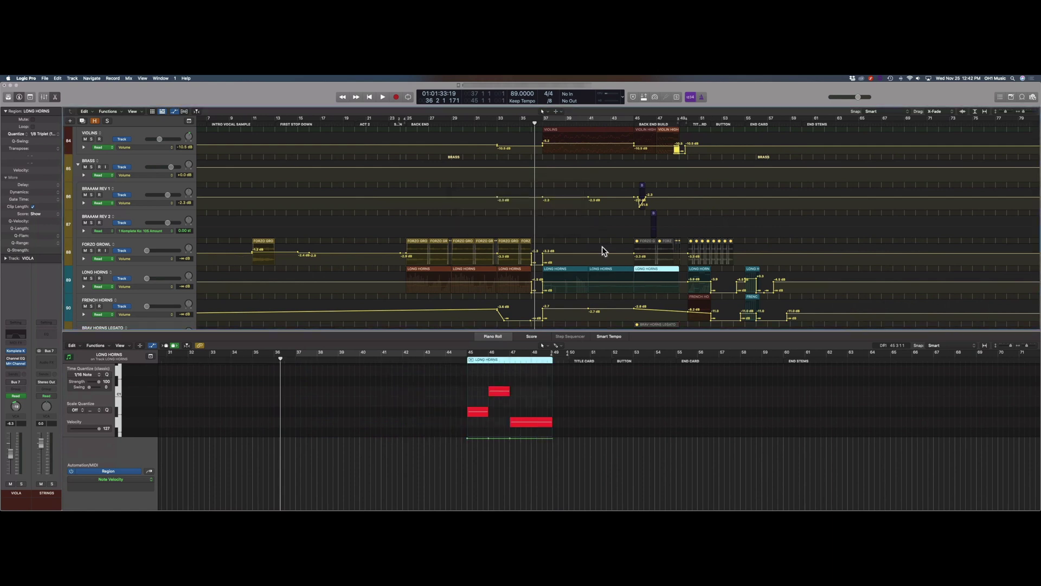
Close the Piano Roll, zoom to bars 25–54 on the drum tracks, and select the Inst 46 region
{"action": "scroll", "coordinate": [611, 269], "scroll_direction": "up", "scroll_amount": 5}
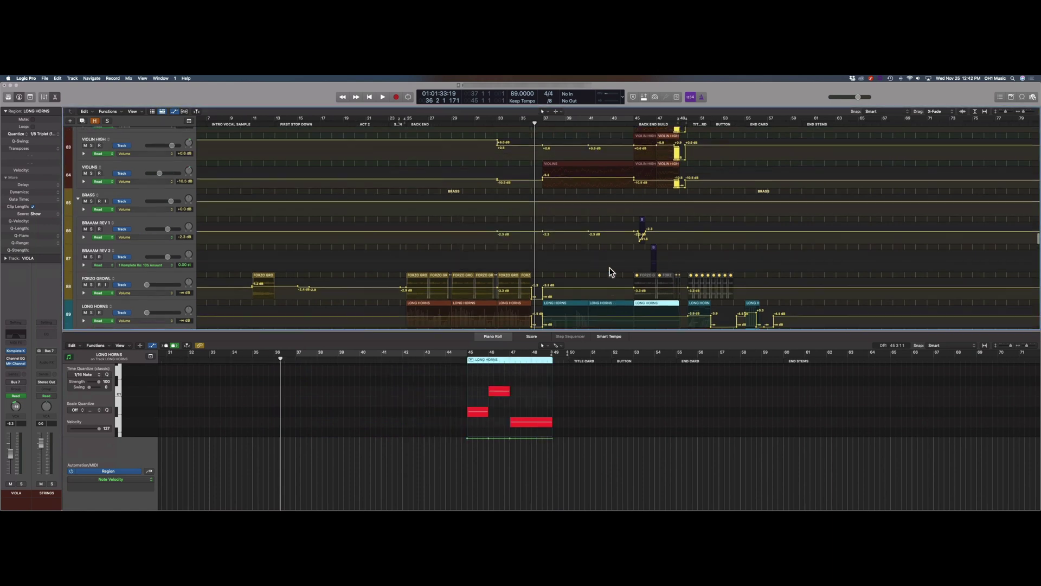
{"action": "scroll", "coordinate": [611, 272], "scroll_direction": "up", "scroll_amount": 15}
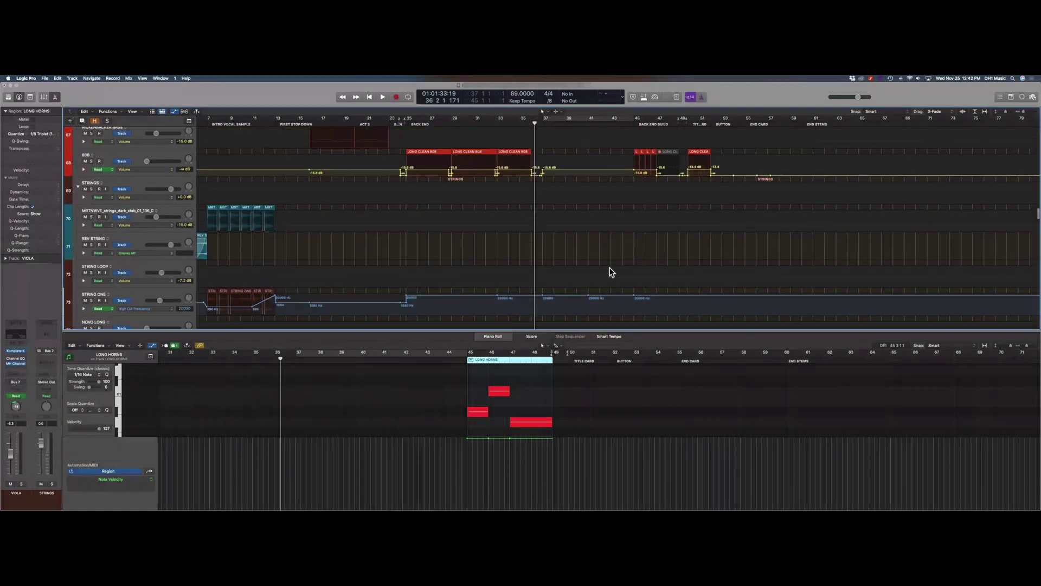
{"action": "key", "text": "p"}
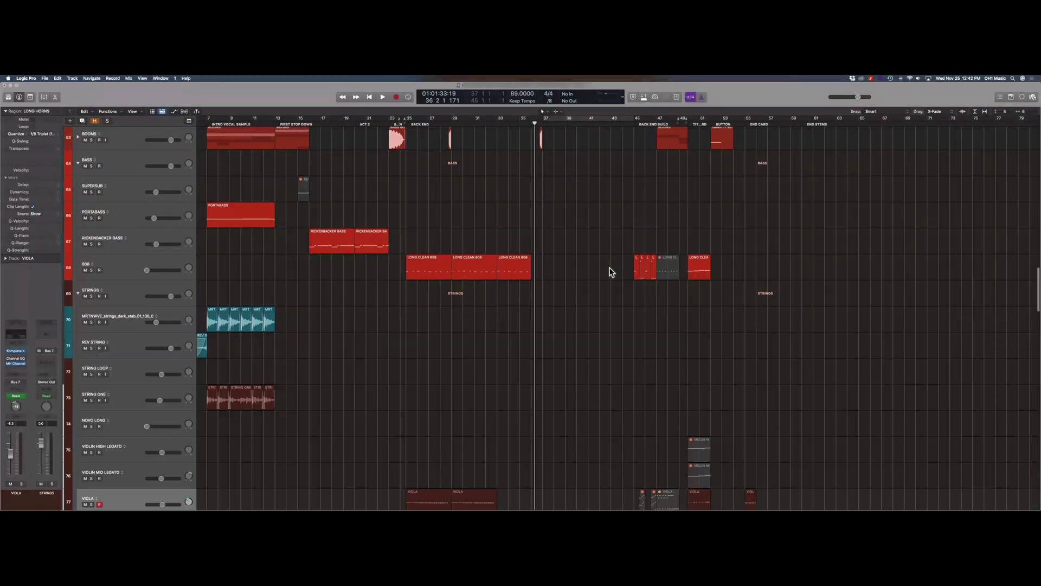
{"action": "scroll", "coordinate": [612, 271], "scroll_direction": "up", "scroll_amount": 20}
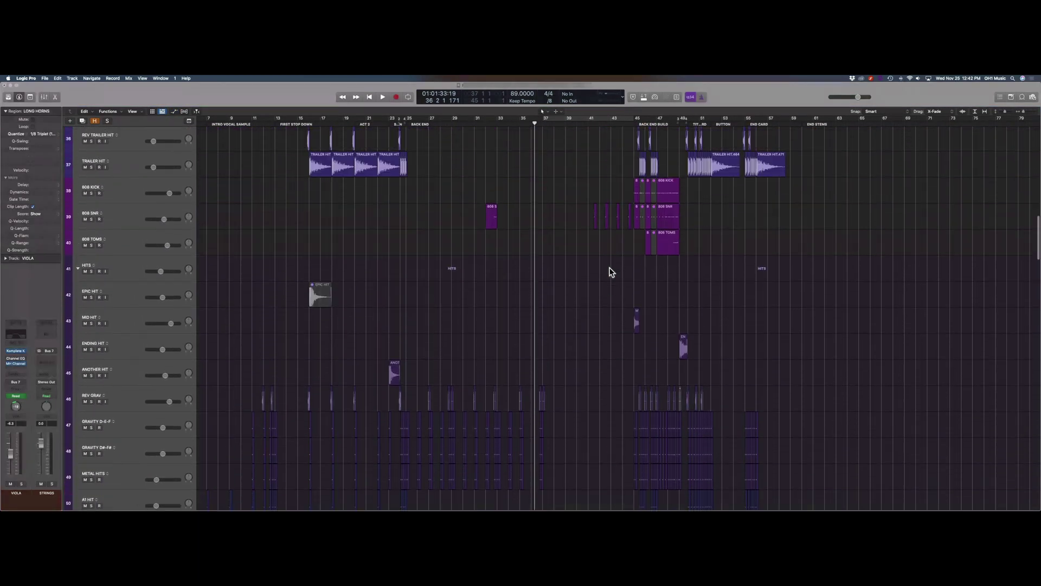
{"action": "scroll", "coordinate": [611, 272], "scroll_direction": "up", "scroll_amount": 10}
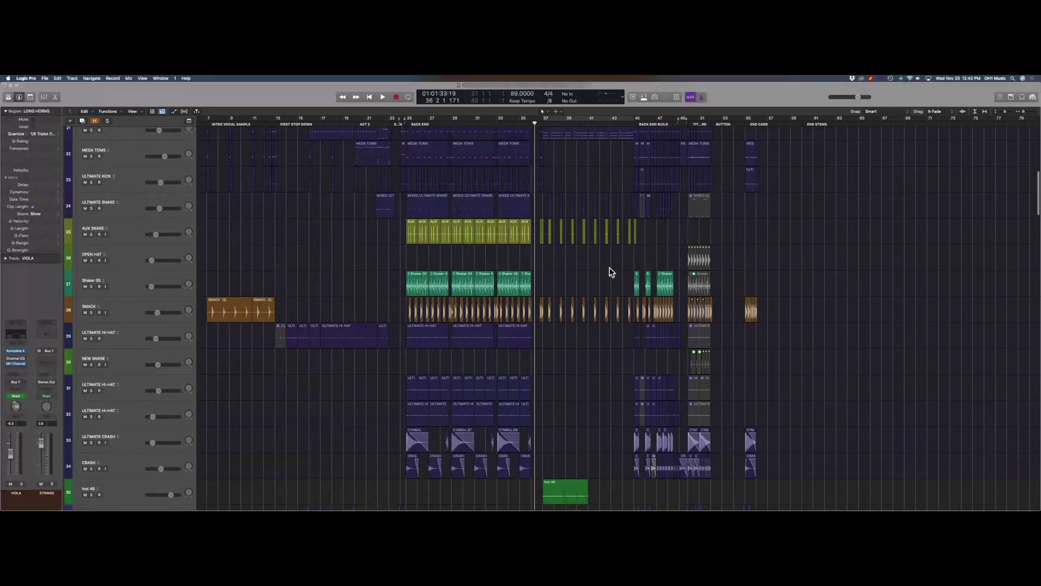
{"action": "scroll", "coordinate": [607, 269], "scroll_direction": "up", "scroll_amount": 2}
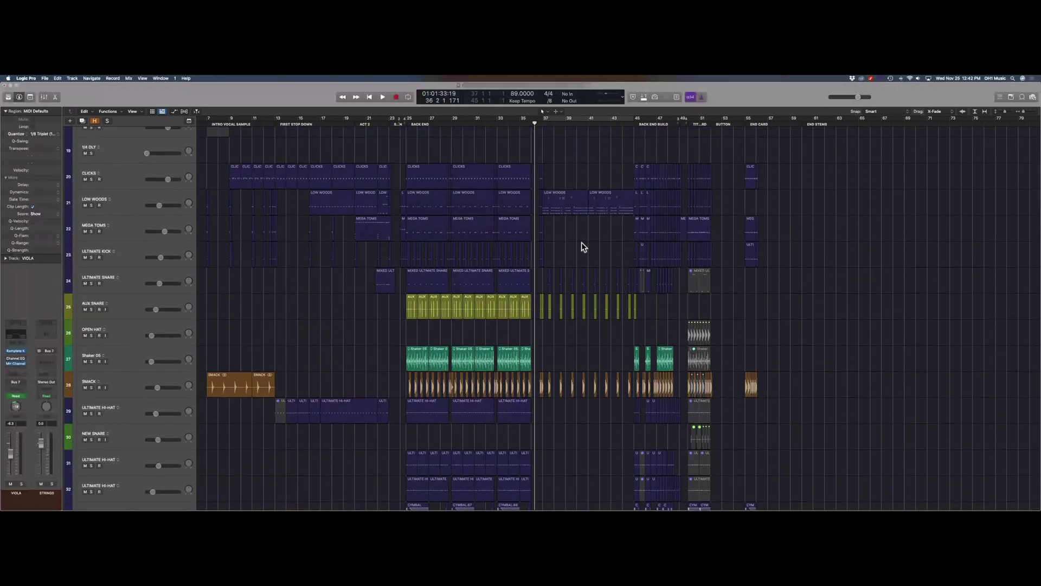
{"action": "key", "text": "super+Right"}
{"action": "key", "text": "super+Right"}
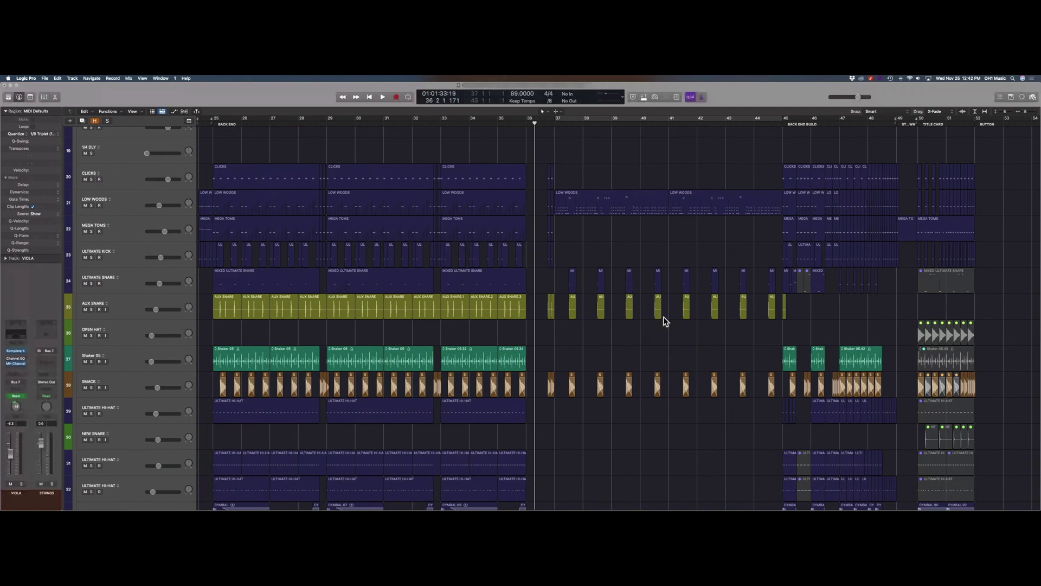
{"action": "scroll", "coordinate": [666, 321], "scroll_direction": "up", "scroll_amount": 2}
{"action": "scroll", "coordinate": [666, 321], "scroll_direction": "down", "scroll_amount": 5}
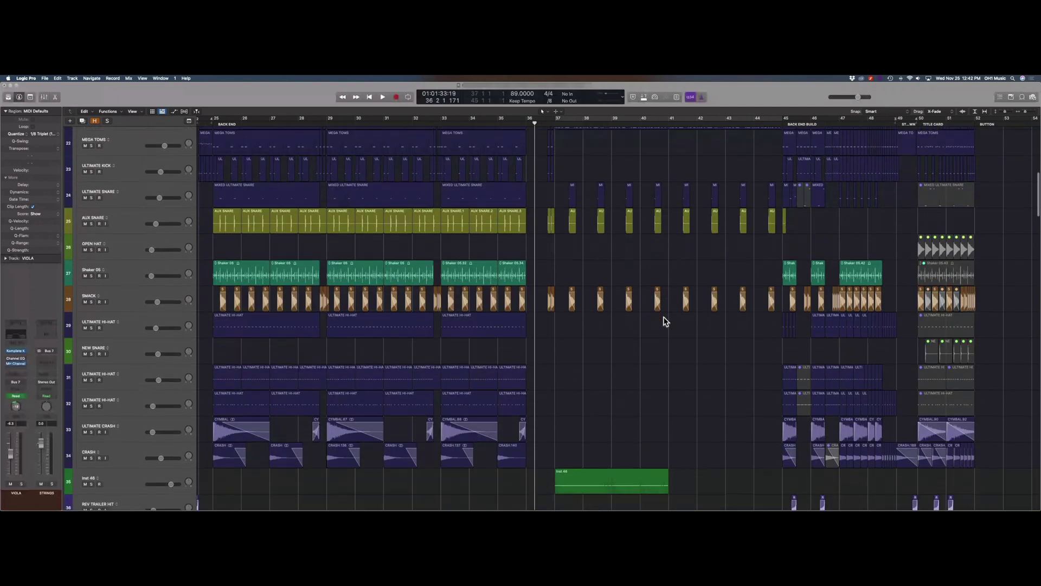
{"action": "scroll", "coordinate": [666, 321], "scroll_direction": "down", "scroll_amount": 3}
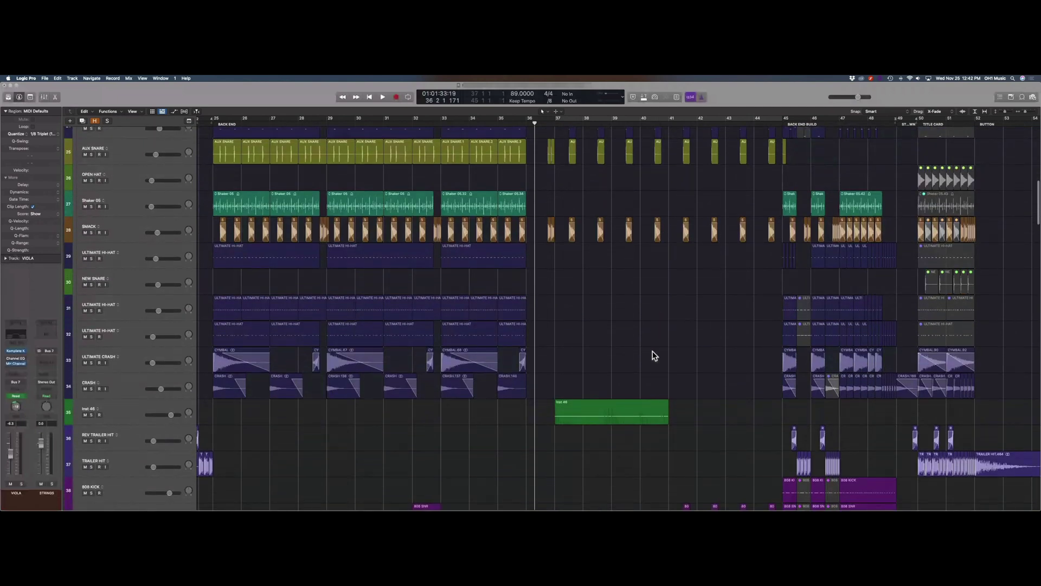
{"action": "left_click", "coordinate": [610, 405]}
Repeat Inst 46 at bars 41–45 and copy an ULTIMATE HI-HAT region to bar 37 without its automation
{"action": "key", "text": "super+r"}
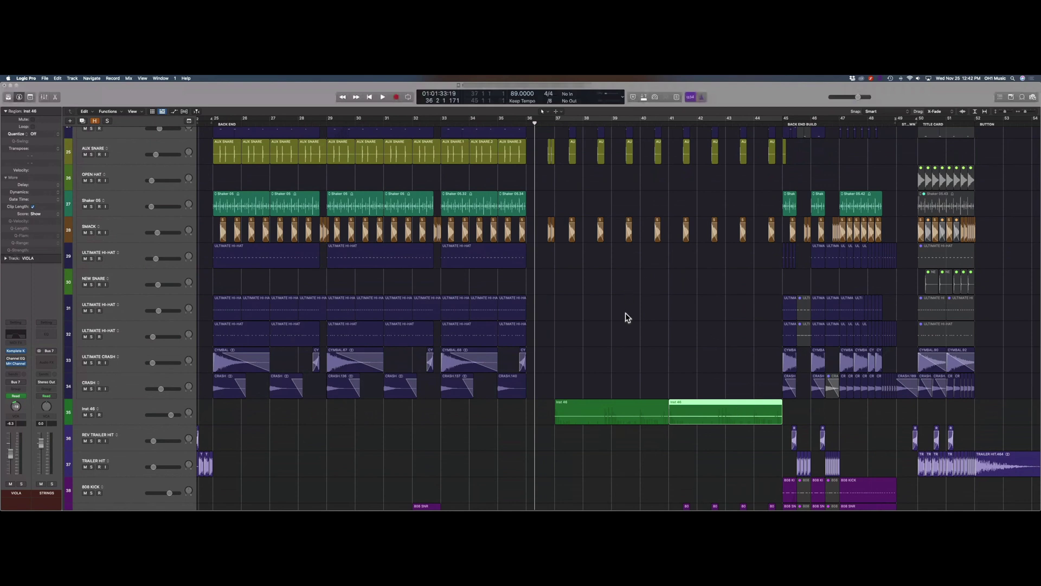
{"action": "left_click_drag", "start_coordinate": [480, 263], "coordinate": [601, 264]}
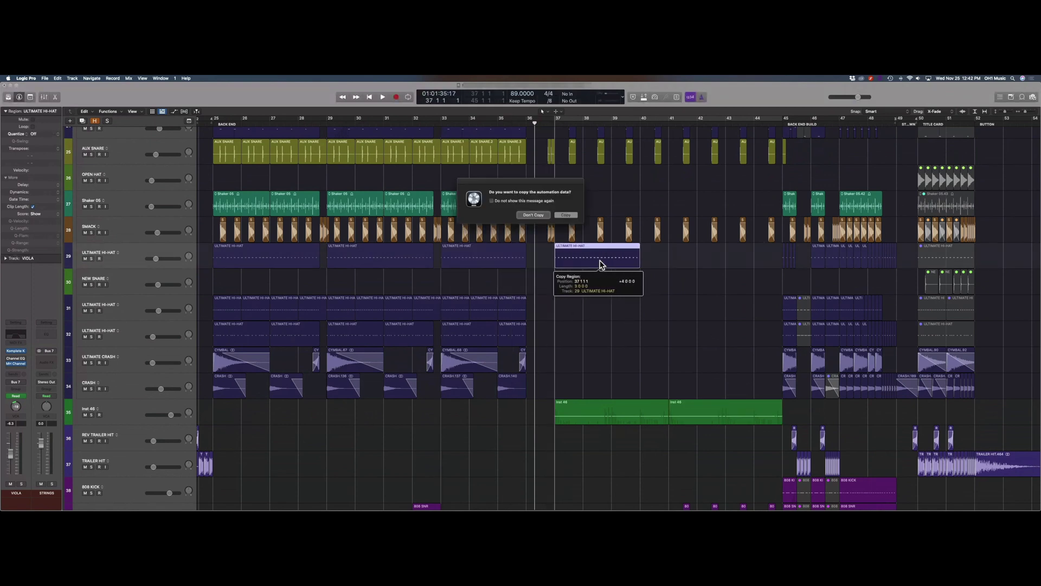
{"action": "key", "text": "Return"}
Play back from just before bar 37 to hear the new hi-hat, then stop
{"action": "left_click", "coordinate": [557, 134]}
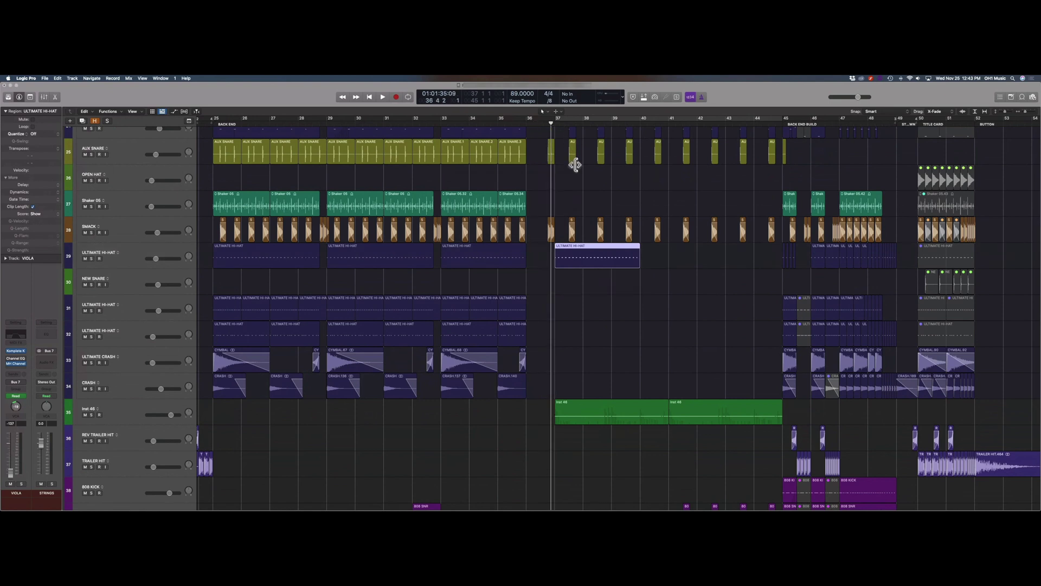
{"action": "key", "text": "space"}
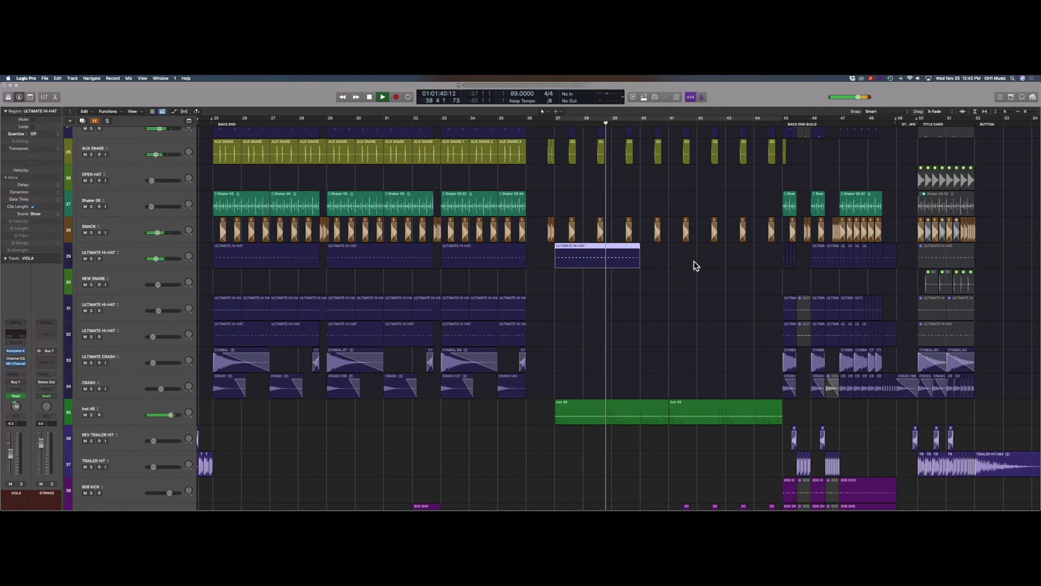
{"action": "key", "text": "space"}
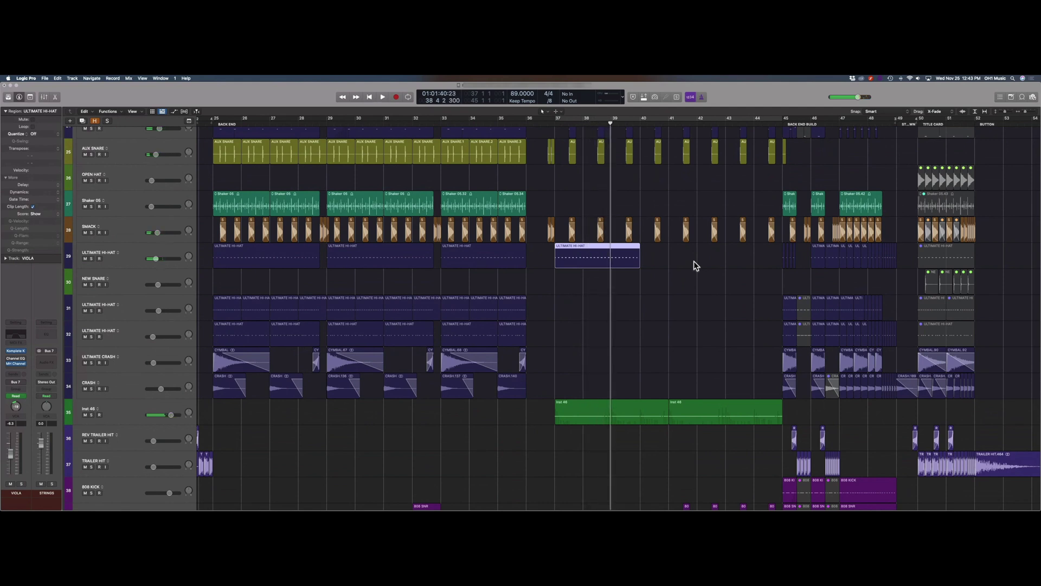